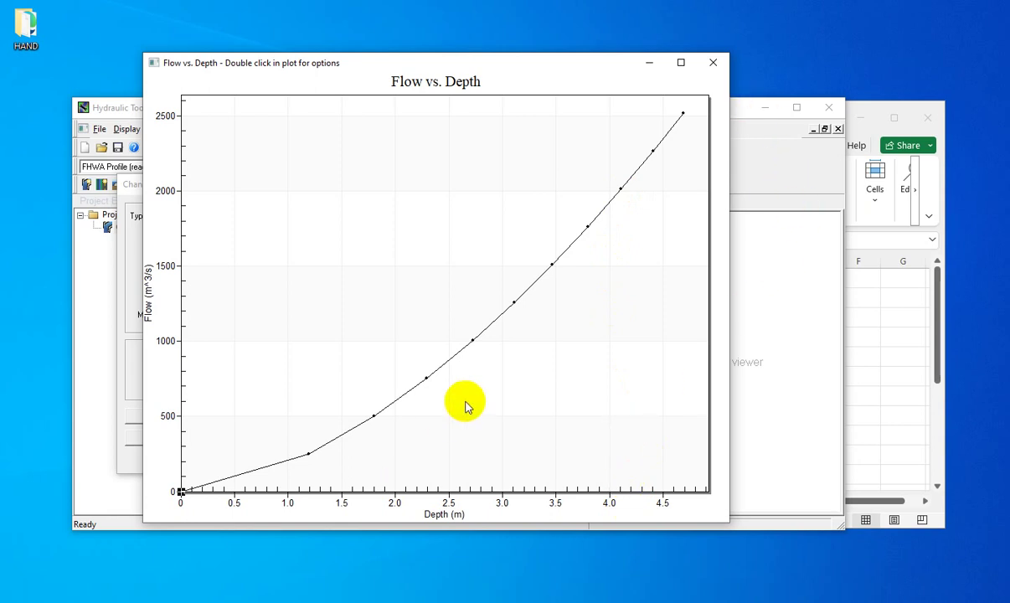
Step: Switch to ArcMap and search the tools for "raster calculator (spatial analyst)"
left_click(293, 544)
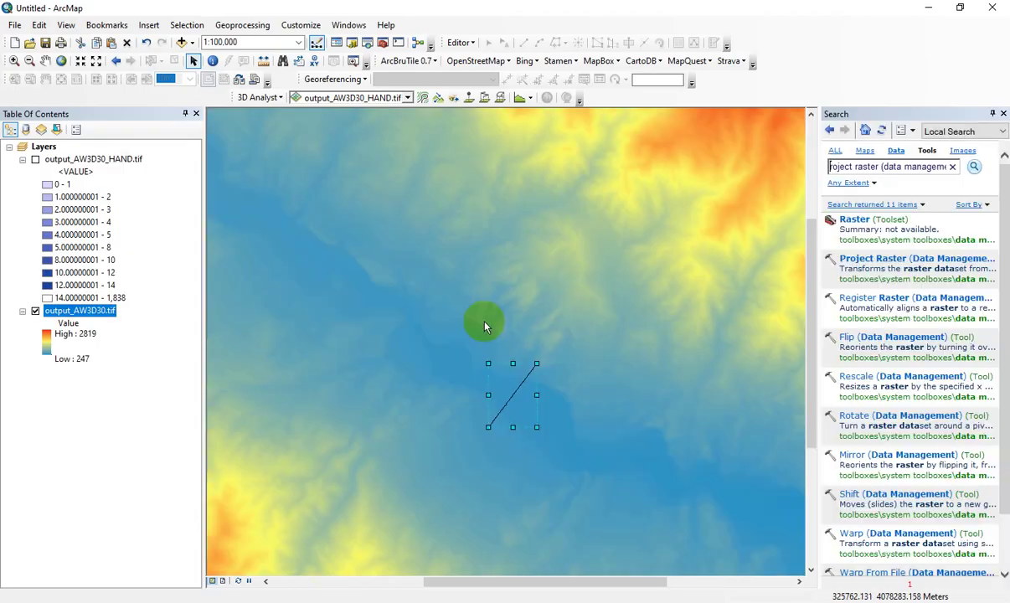
scroll(513, 317, "up", 2)
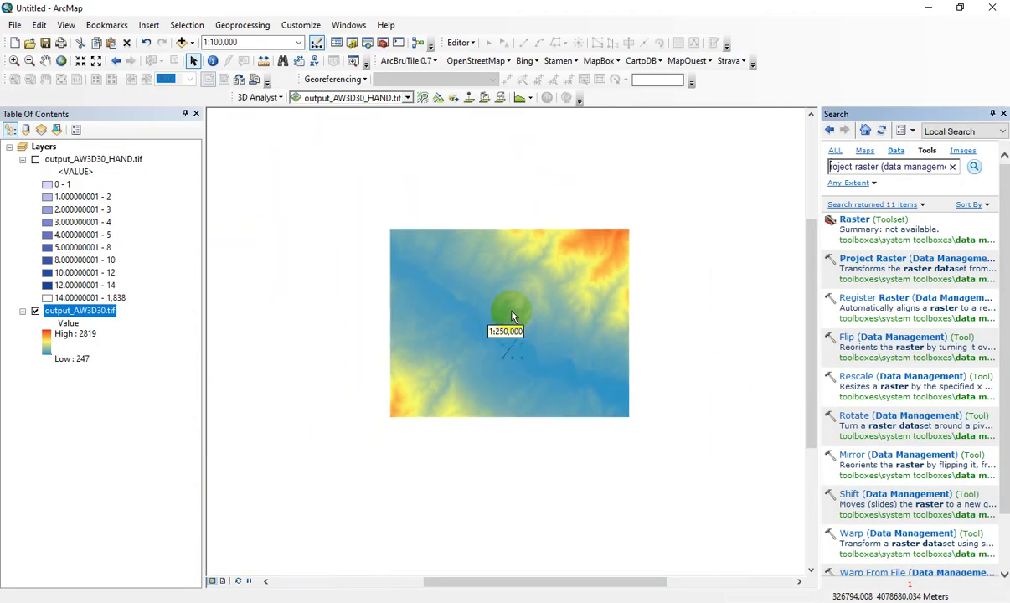
scroll(513, 317, "down", 3)
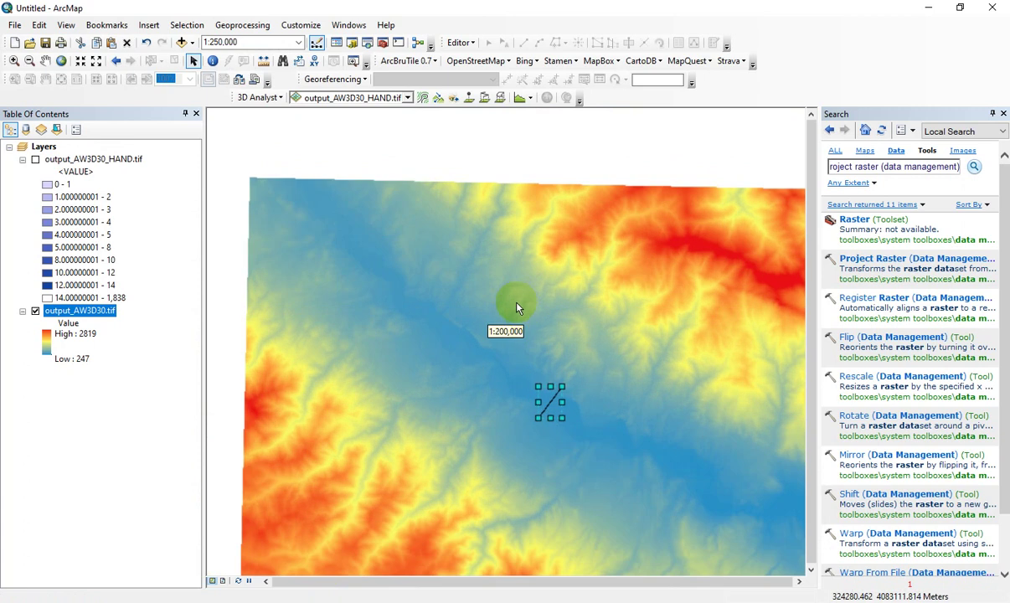
left_click(909, 168)
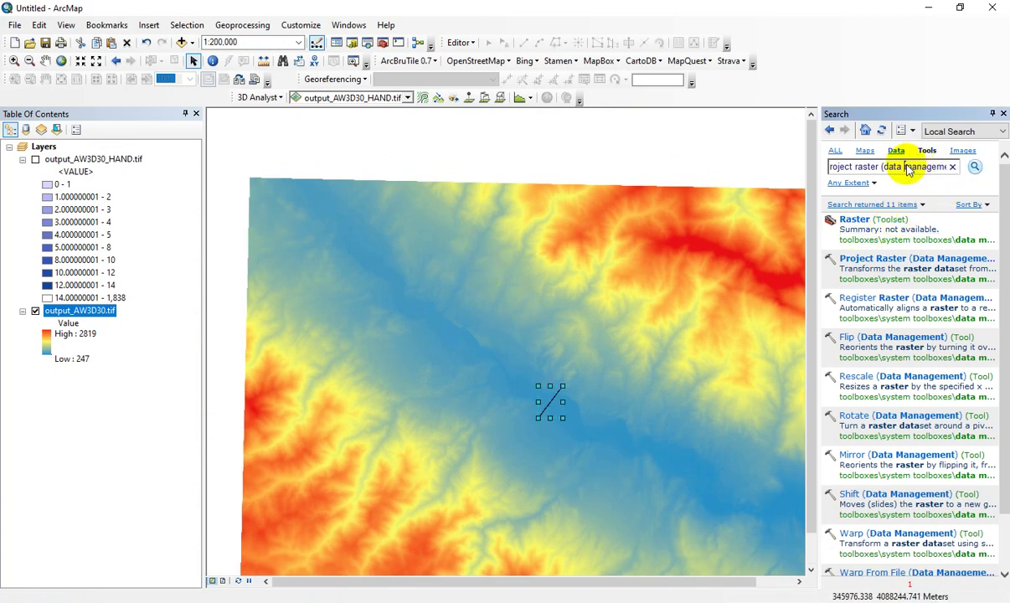
triple_click(908, 167)
type("ra")
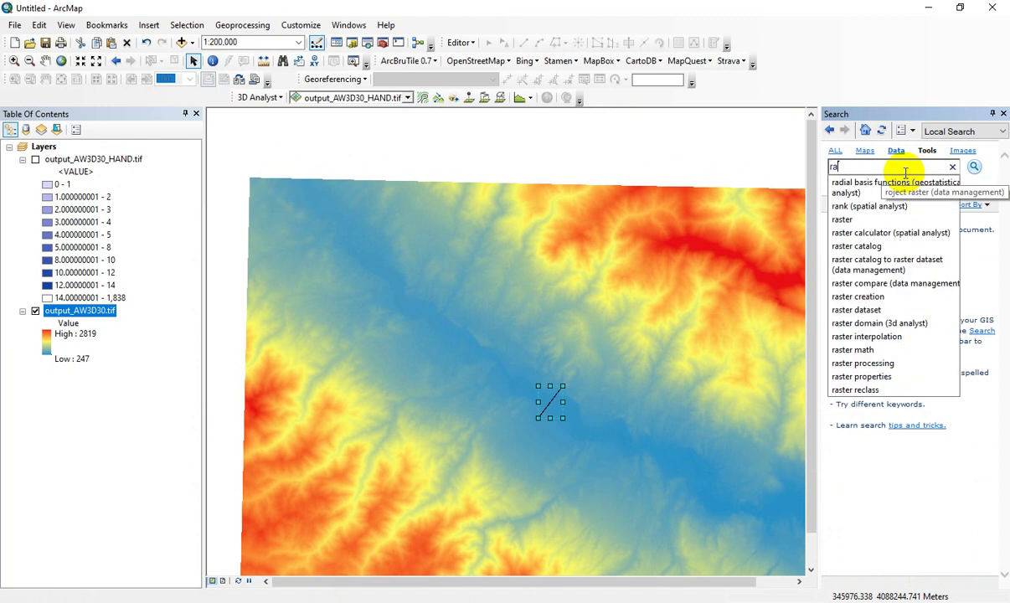
type("ster")
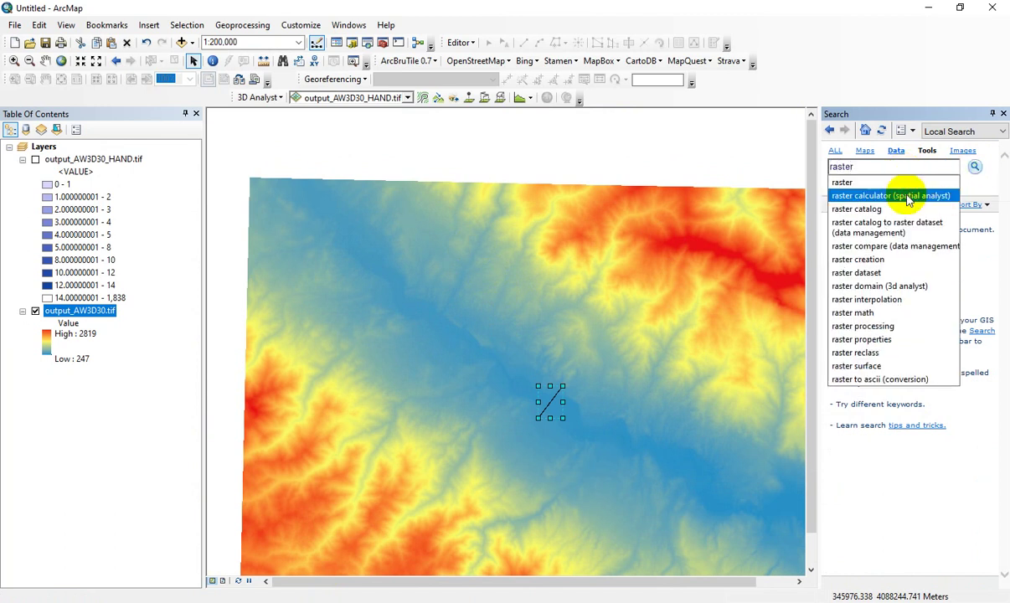
left_click(907, 198)
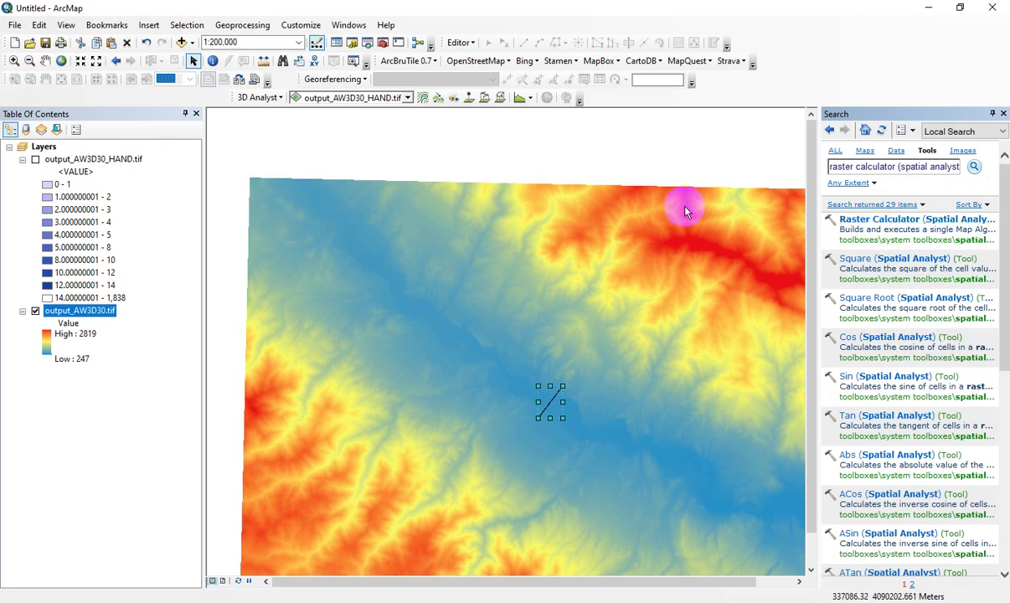
Step: Show the output_AW3D30_HAND.tif layer on the map and hide the output_AW3D30.tif layer
left_click(33, 153)
left_click(50, 311)
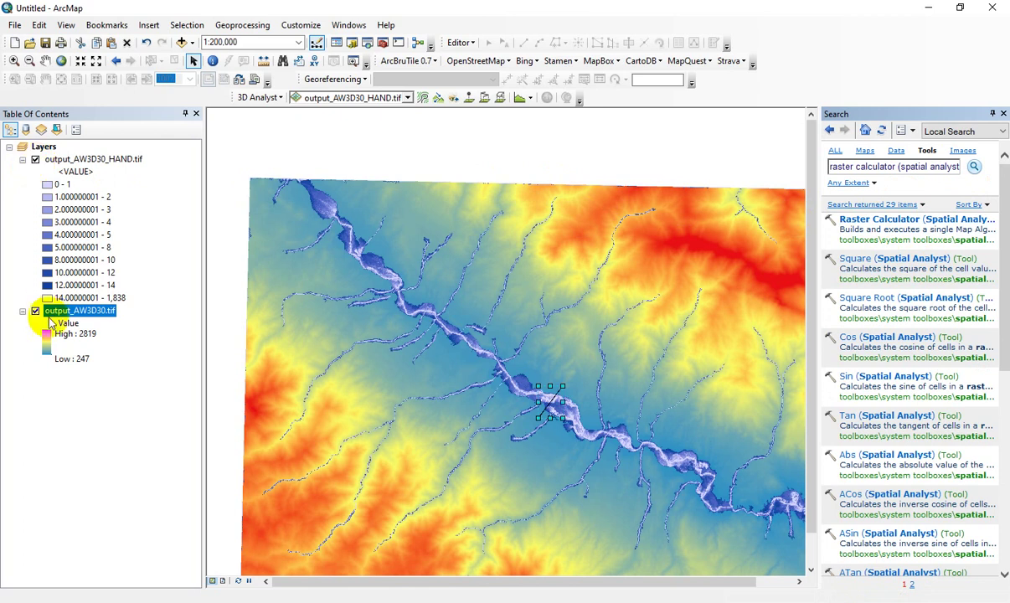
left_click(35, 310)
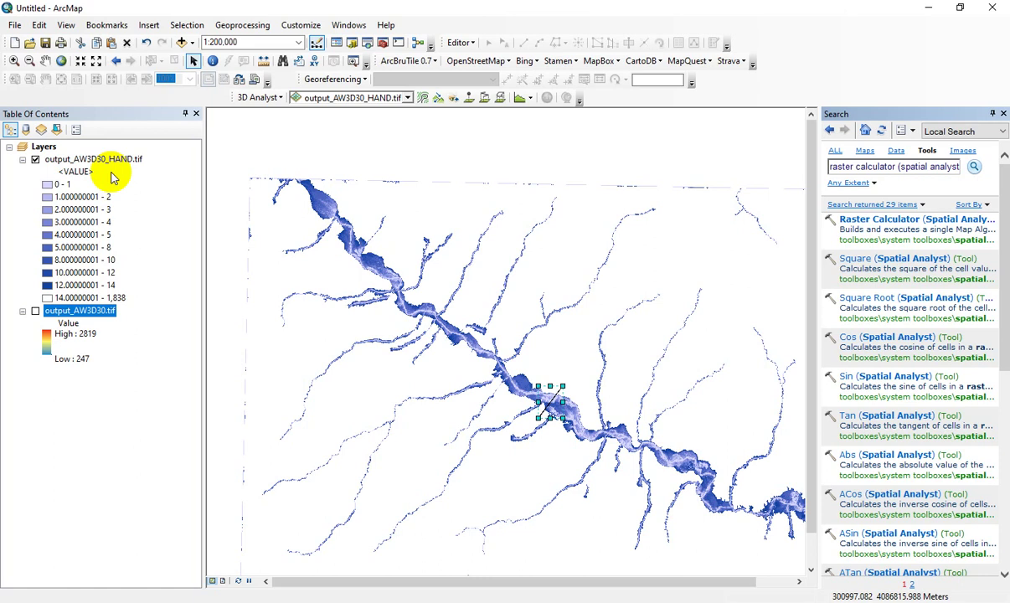
Step: Open the Raster Calculator tool and build the expression "output_AW3D30_HAND.tif" <= 4
left_click(897, 216)
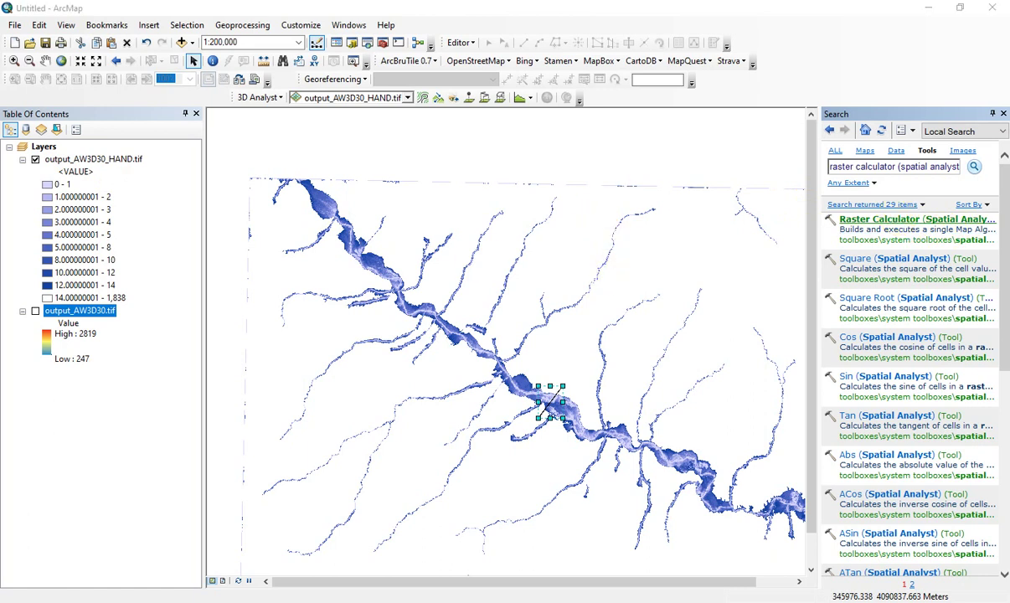
left_click_drag(534, 111, 725, 140)
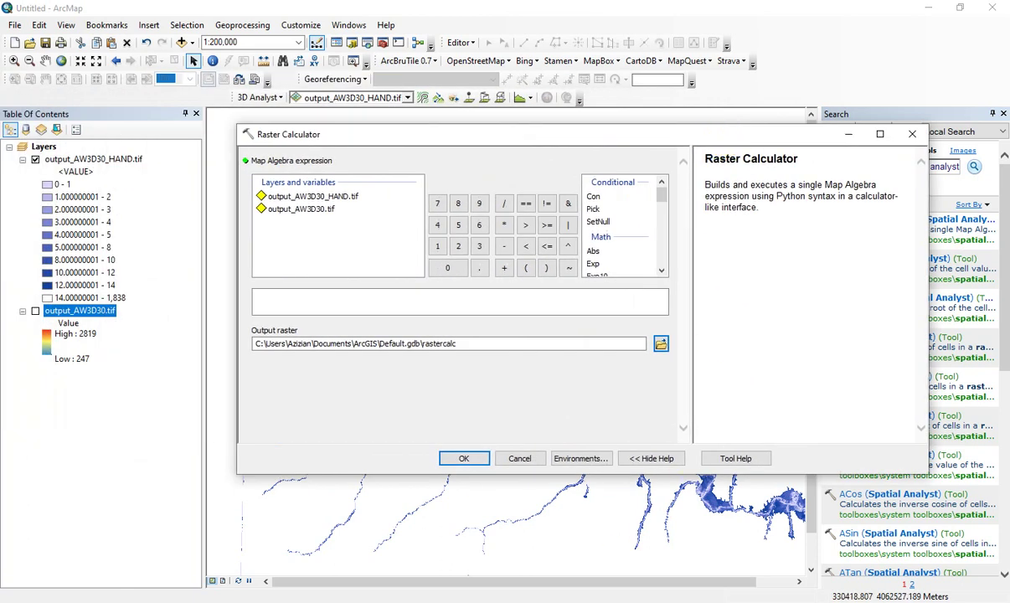
left_click(315, 302)
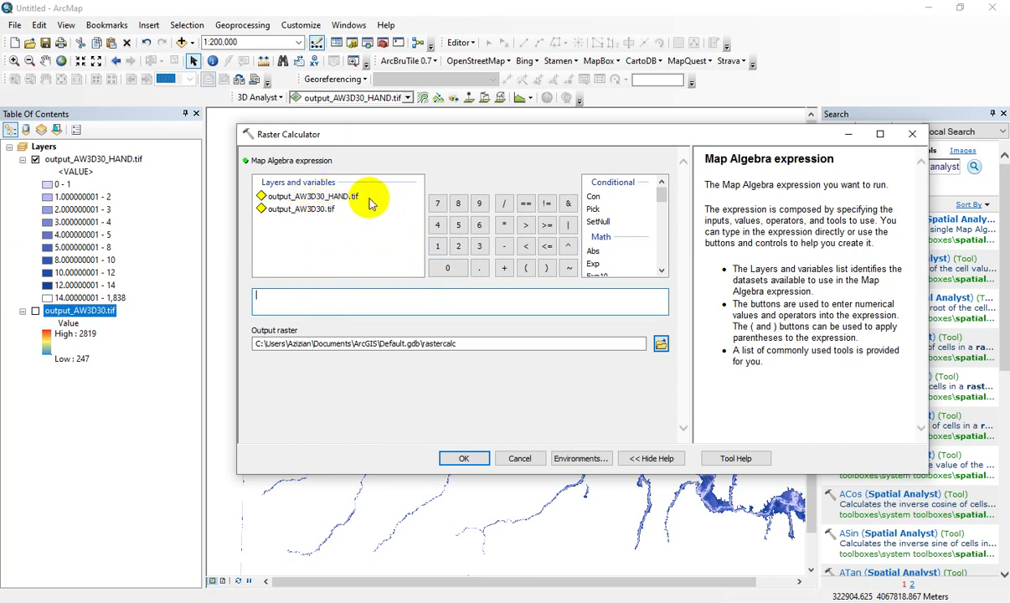
double_click(318, 196)
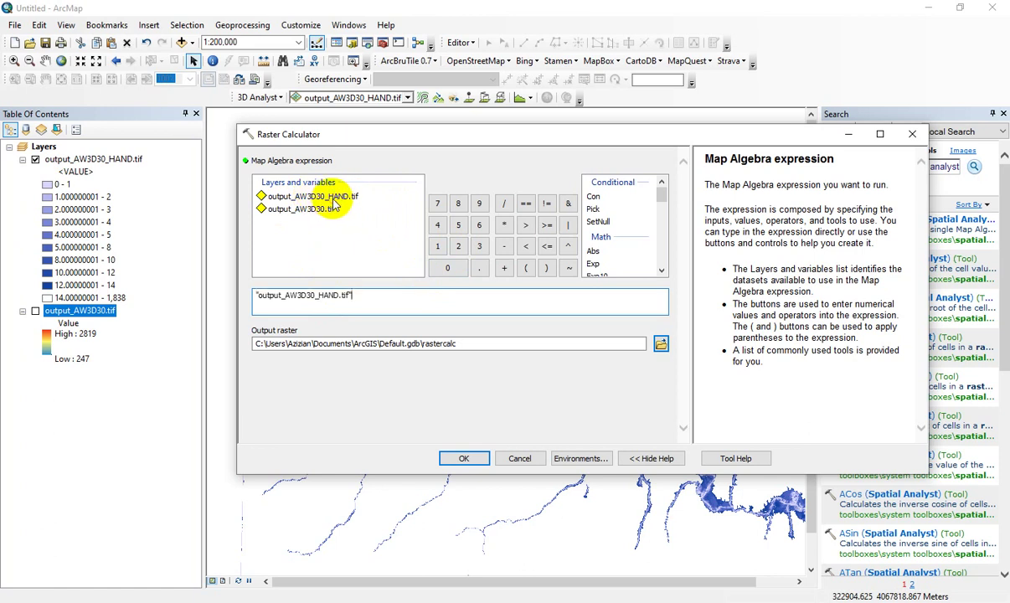
left_click(545, 247)
left_click(438, 302)
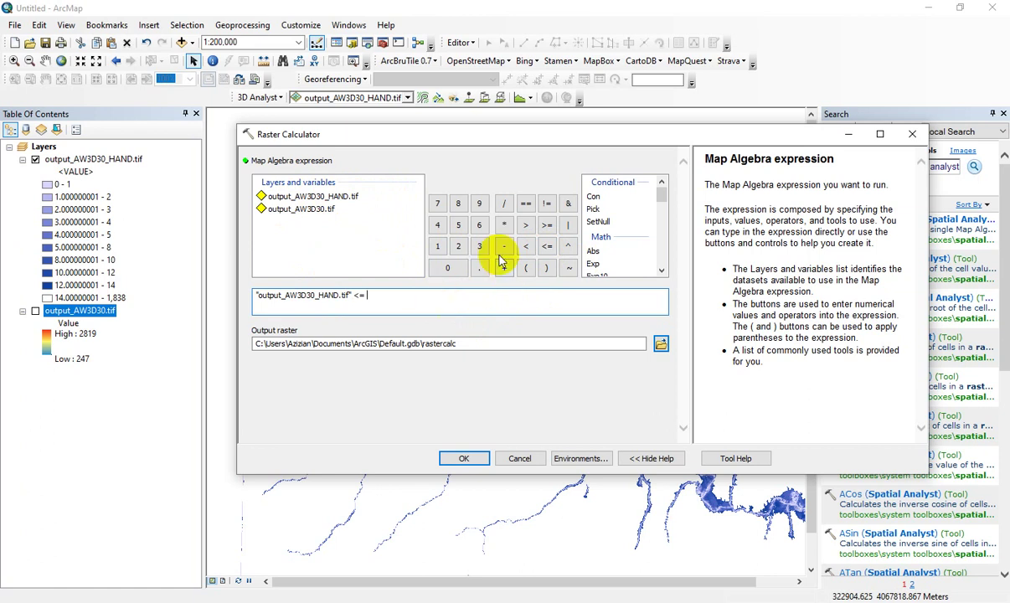
left_click(437, 224)
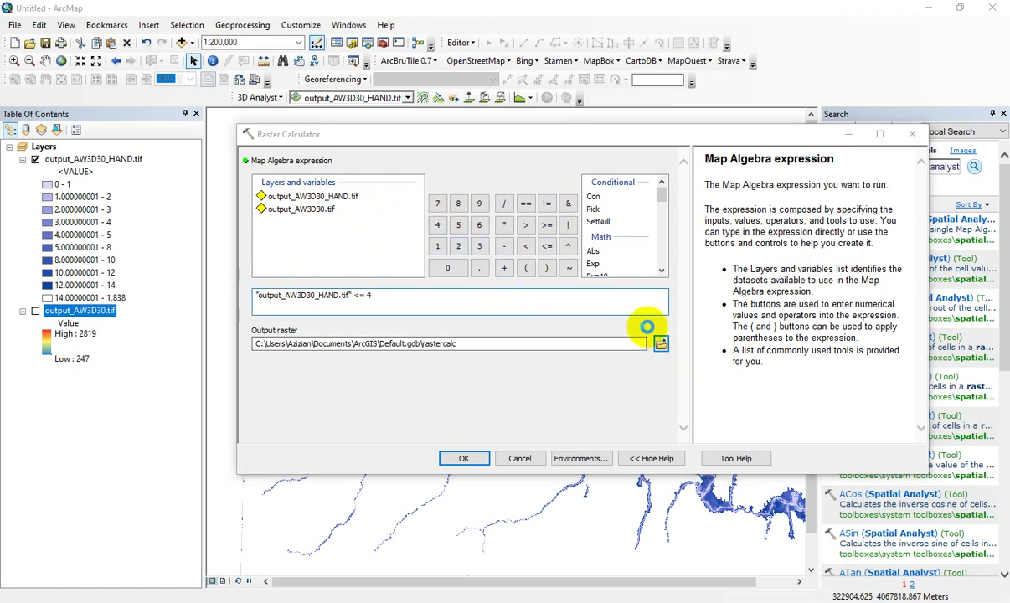
Step: Set the output raster to FloodMap4m in the desktop's HAND folder and run the calculation
left_click(659, 344)
left_click(571, 216)
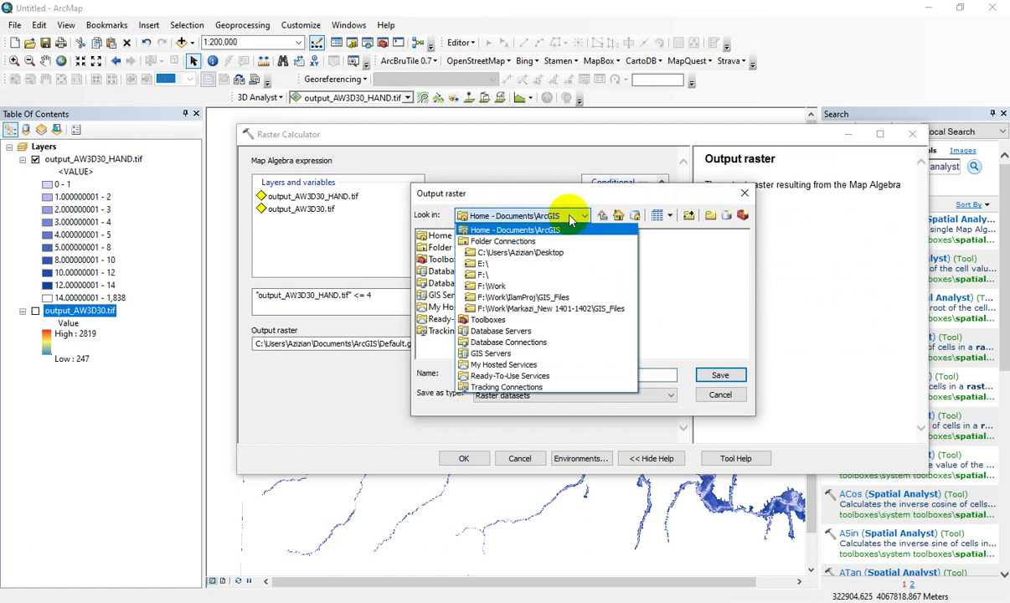
left_click(546, 252)
double_click(440, 259)
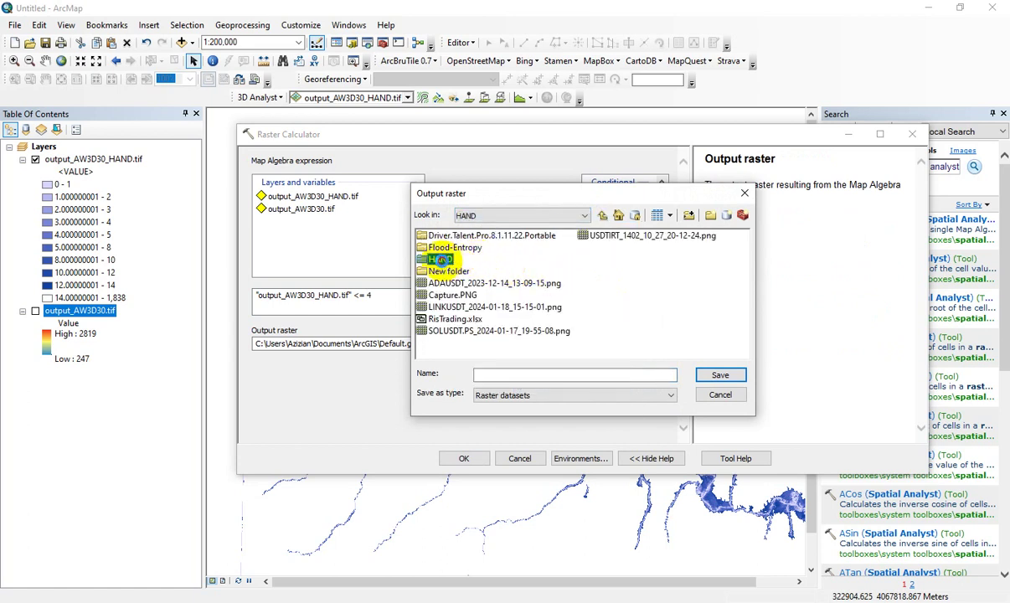
left_click(502, 376)
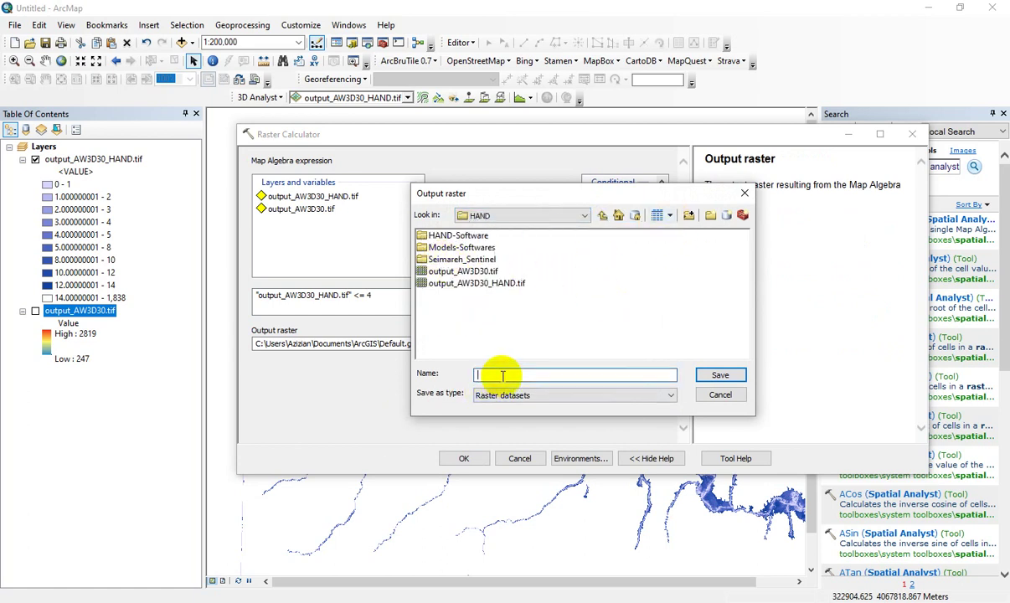
type("FloodMap4m")
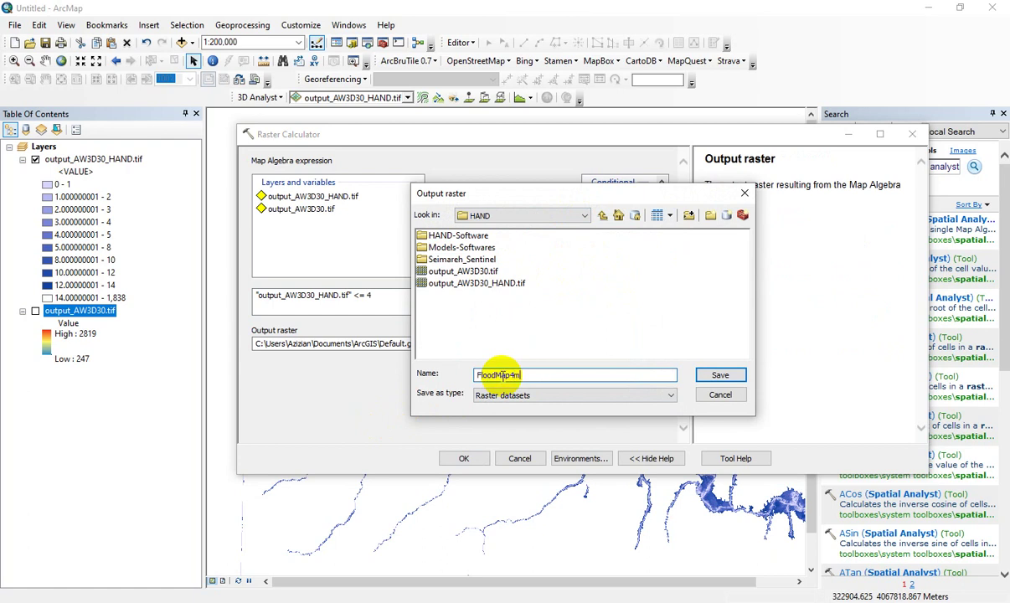
left_click(722, 375)
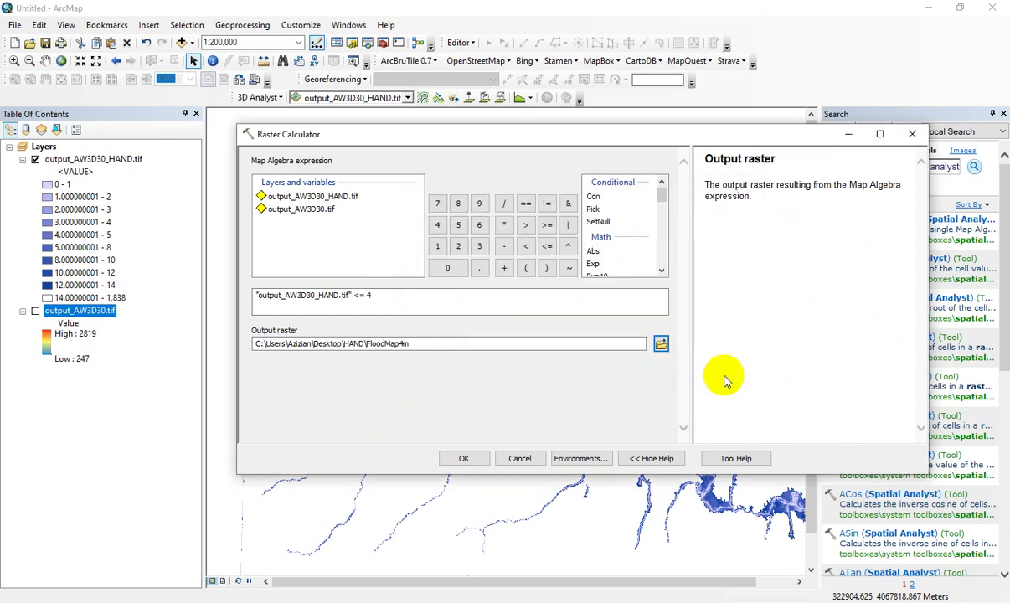
left_click(462, 458)
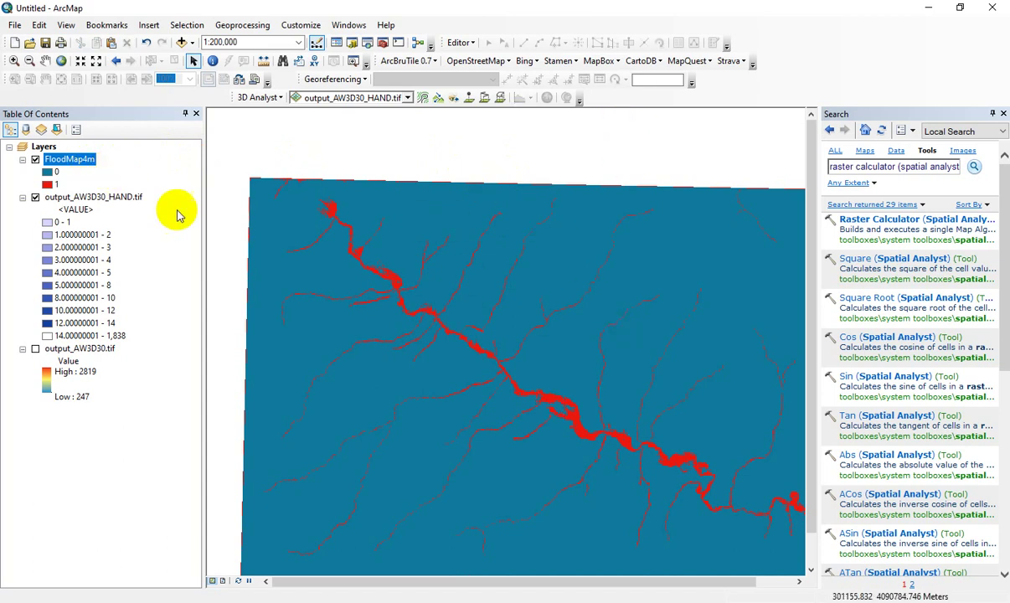
Step: Change the symbol of class 0 in the FloodMap4m layer to Hollow with no fill color
left_click(350, 266)
left_click(61, 190)
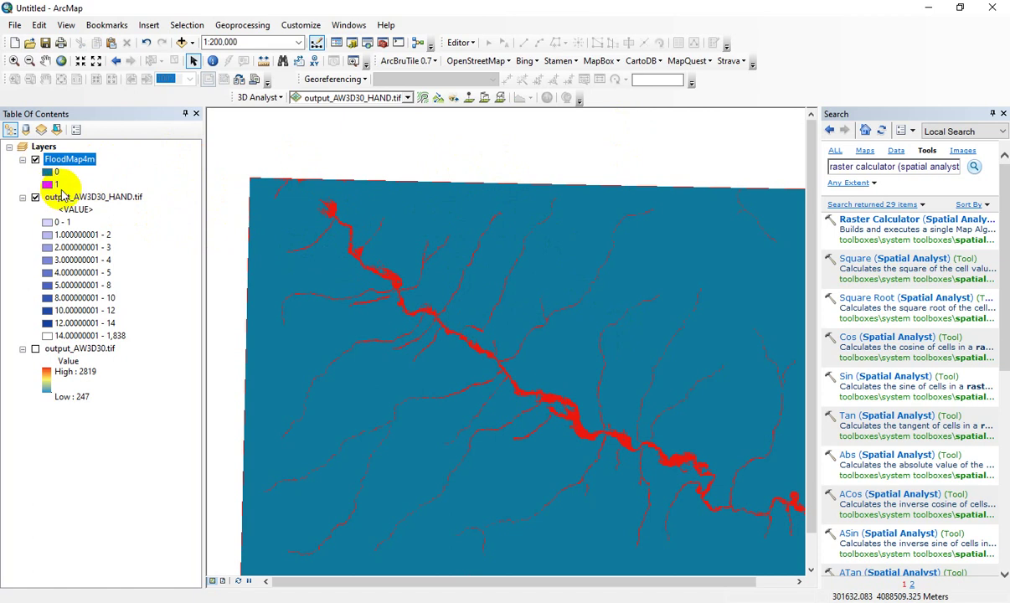
left_click(54, 160)
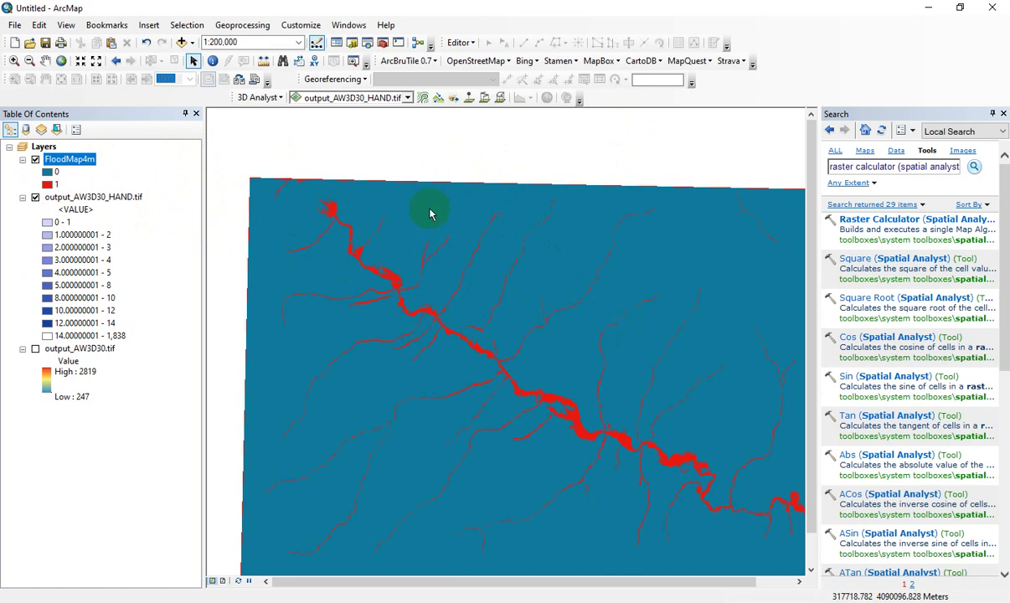
left_click(54, 171)
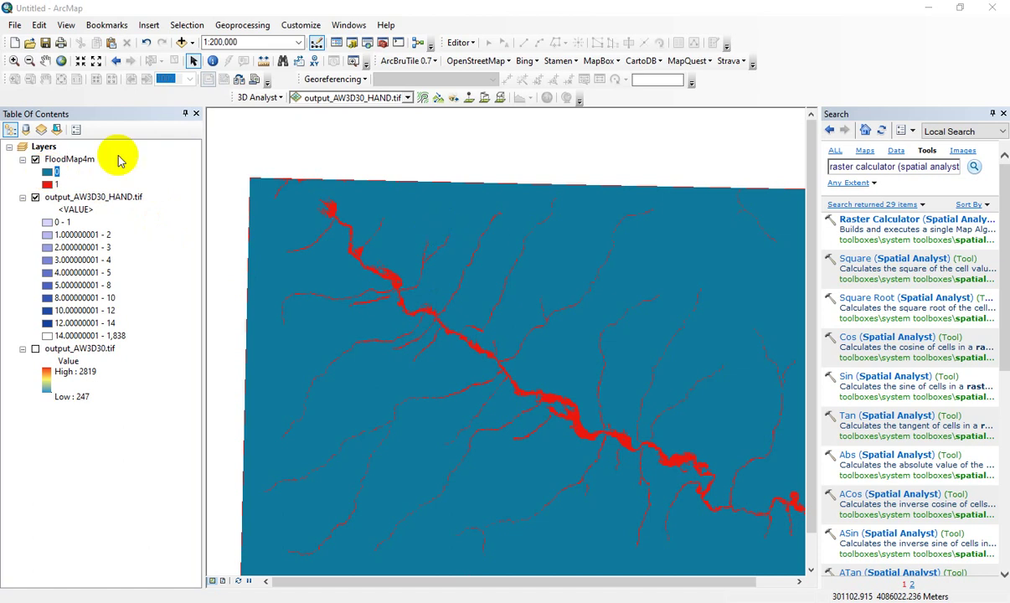
left_click(47, 171)
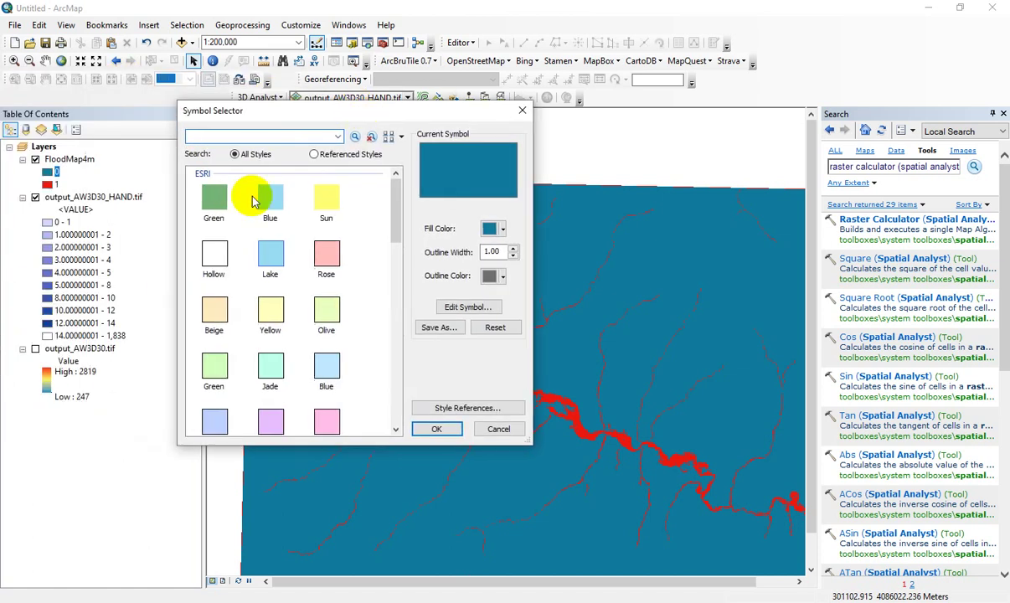
left_click(215, 253)
left_click(498, 229)
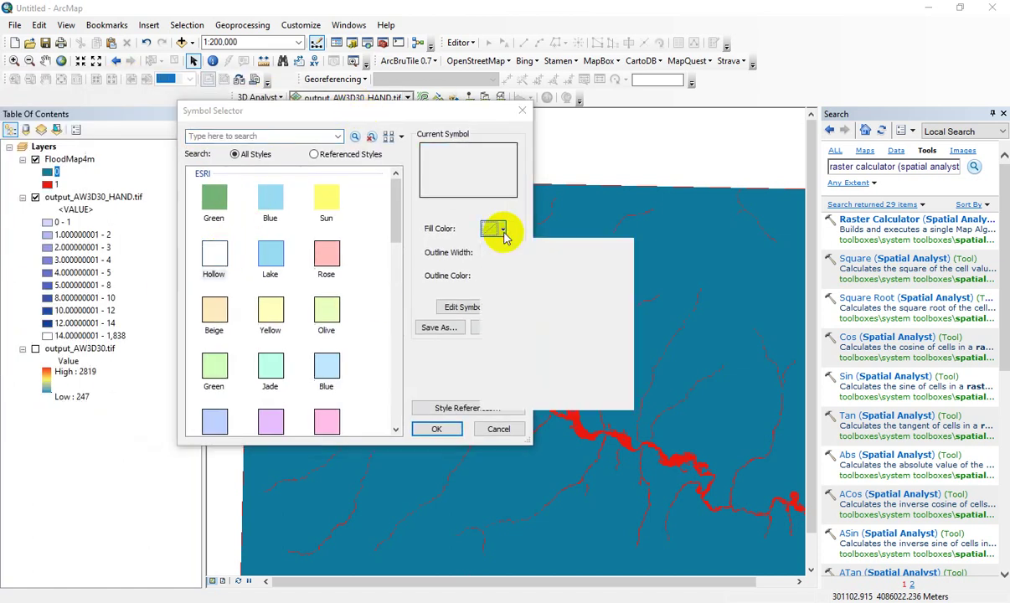
left_click(558, 248)
left_click(436, 428)
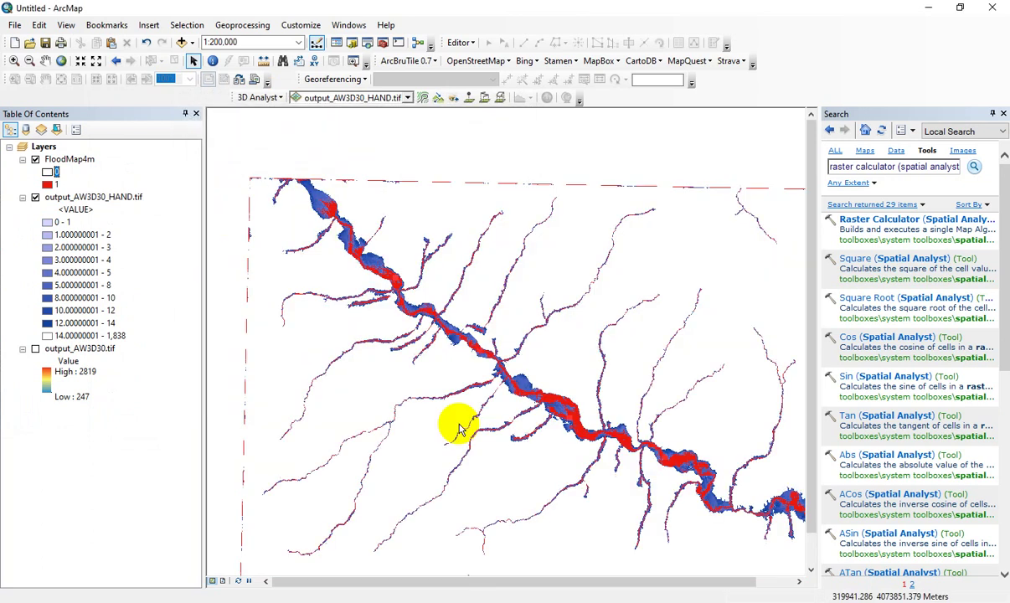
Step: Hide the output_AW3D30_HAND.tif layer and inspect the FloodMap4m flood extent along the main river
left_click(35, 197)
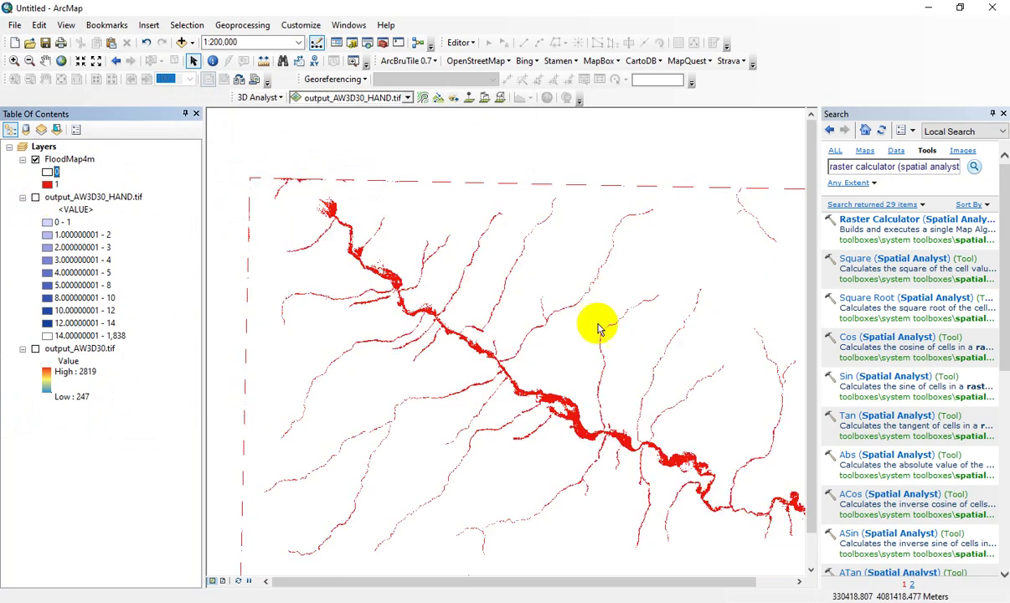
scroll(548, 349, "down", 3)
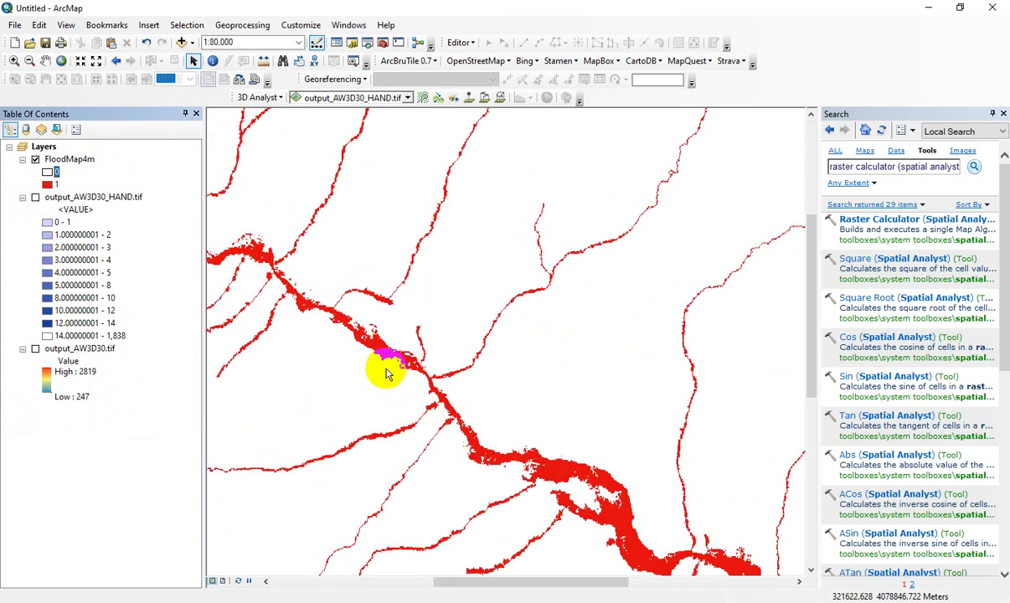
left_click_drag(326, 360, 651, 410)
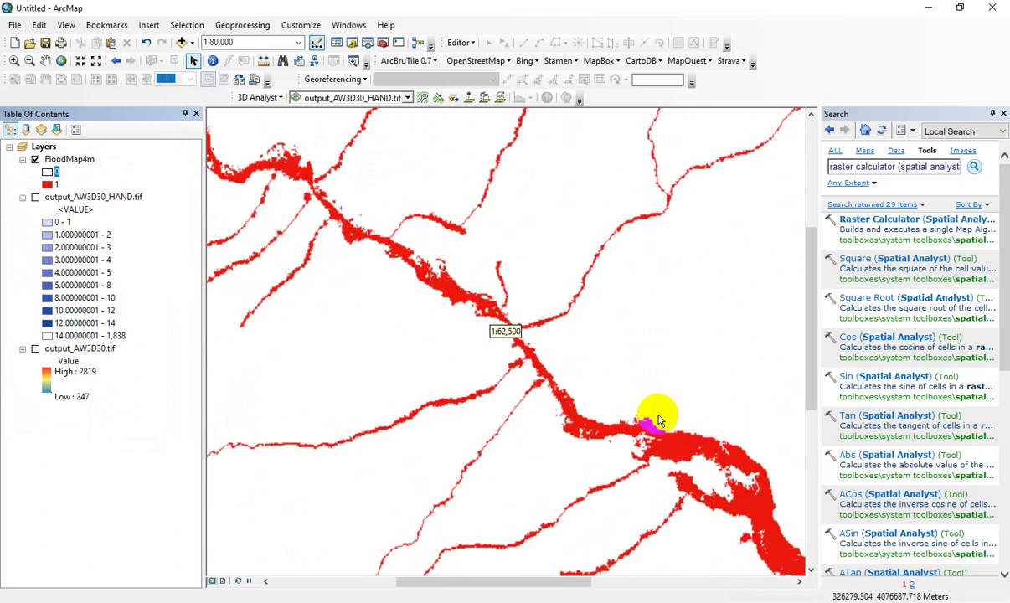
scroll(679, 384, "down", 1)
left_click_drag(573, 347, 563, 351)
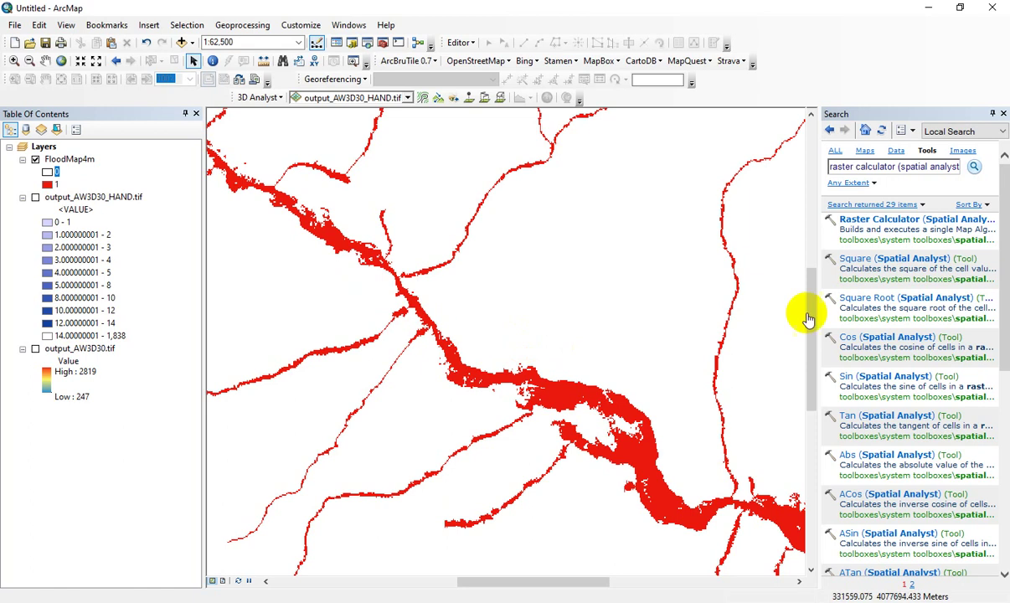
Step: Open the Raster Calculator again and build the expression "output_AW3D30_HAND.tif" <= 6
left_click(871, 221)
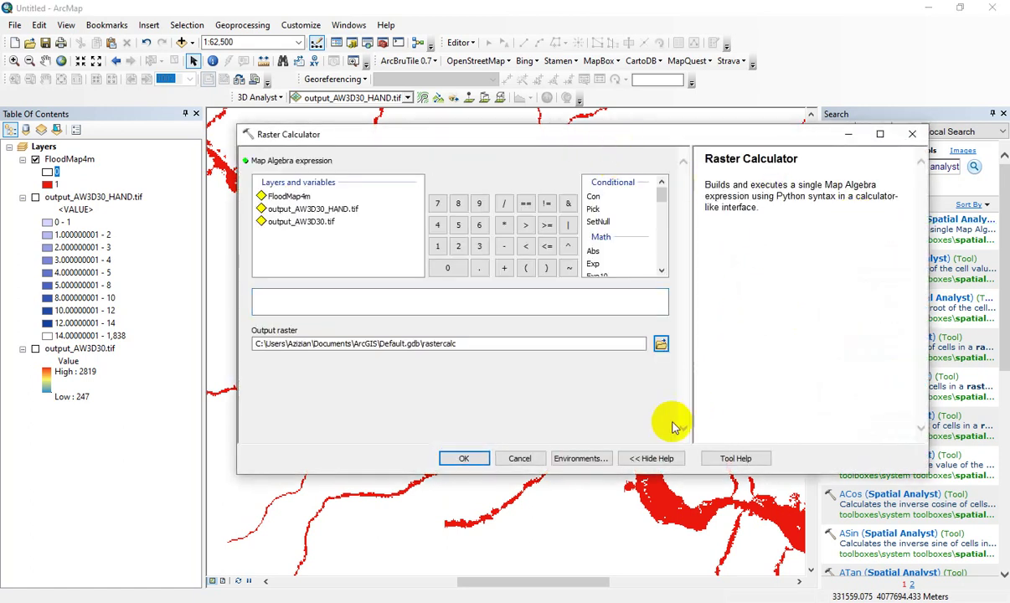
double_click(351, 209)
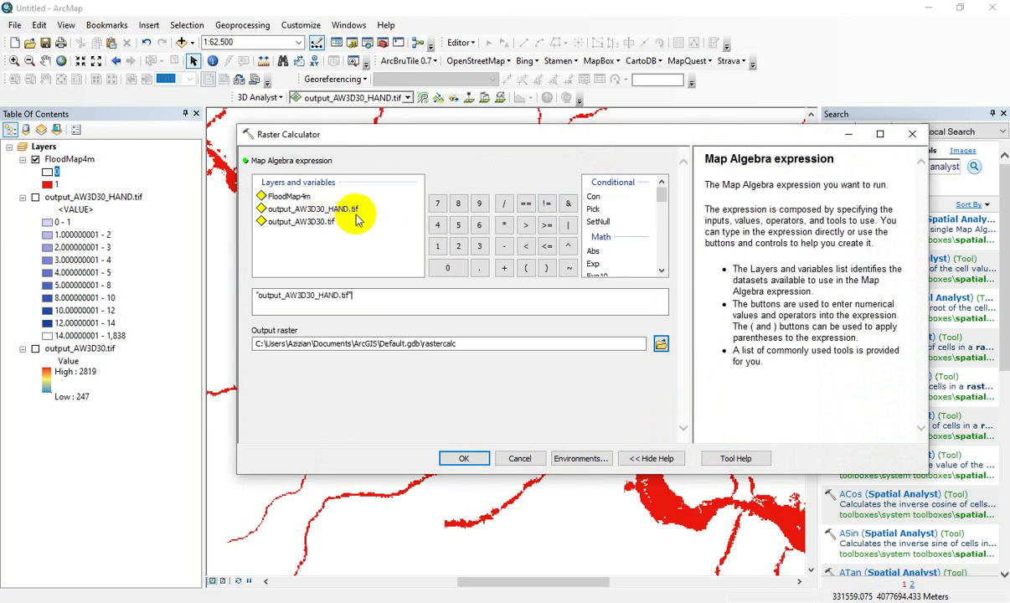
left_click(547, 251)
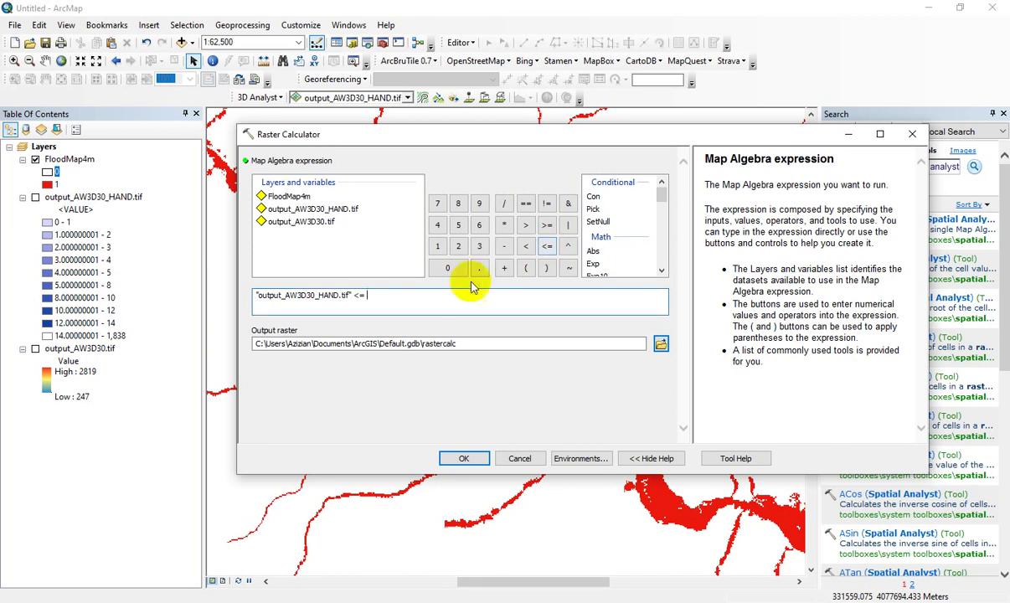
left_click(480, 226)
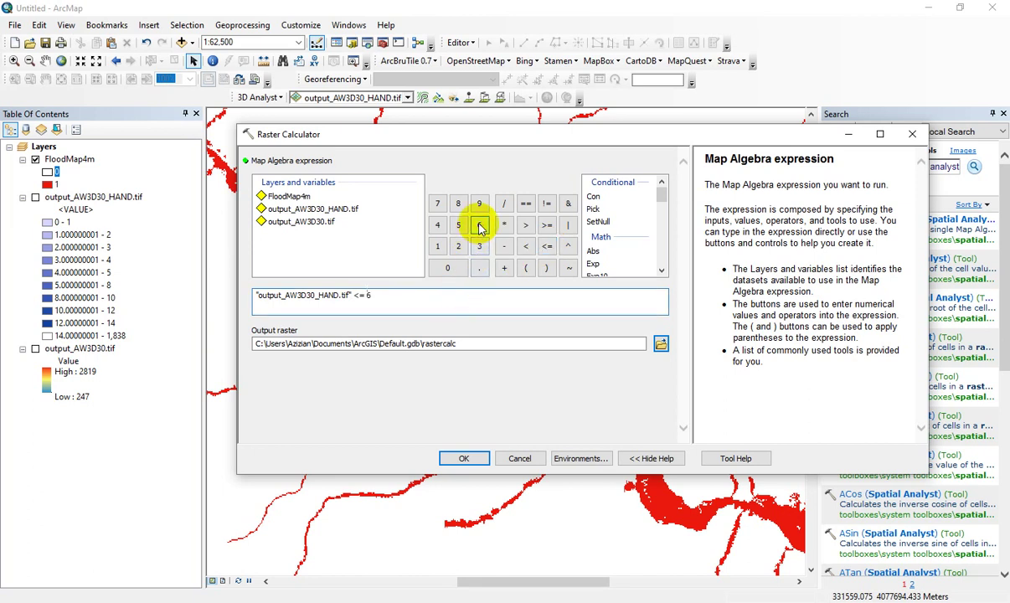
Step: Set the output raster to floodmap6m in the HAND folder and run the calculation
left_click(662, 345)
left_click(452, 270)
left_click_drag(508, 375, 519, 376)
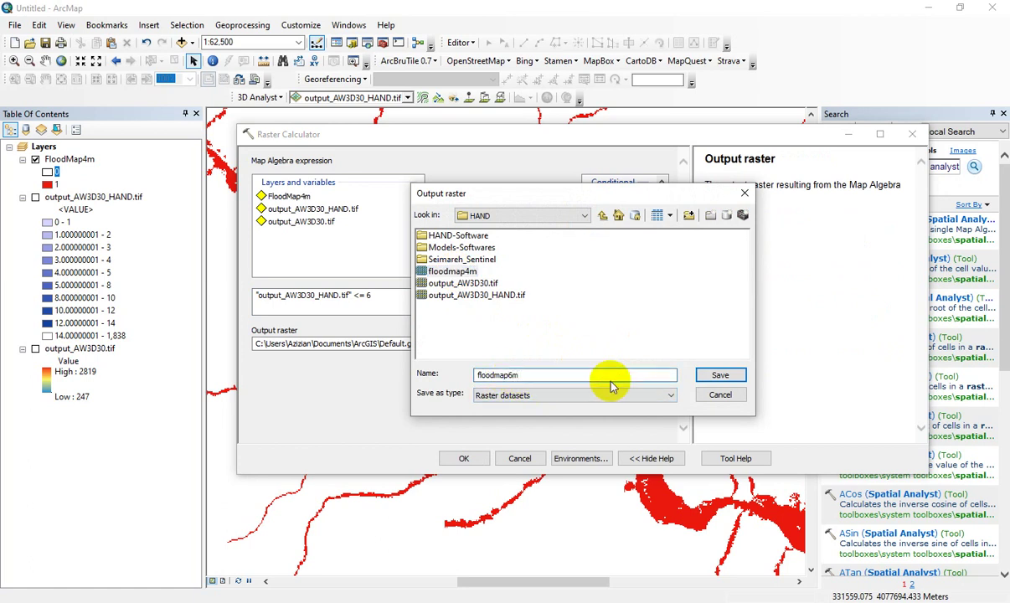
left_click(716, 375)
left_click(461, 458)
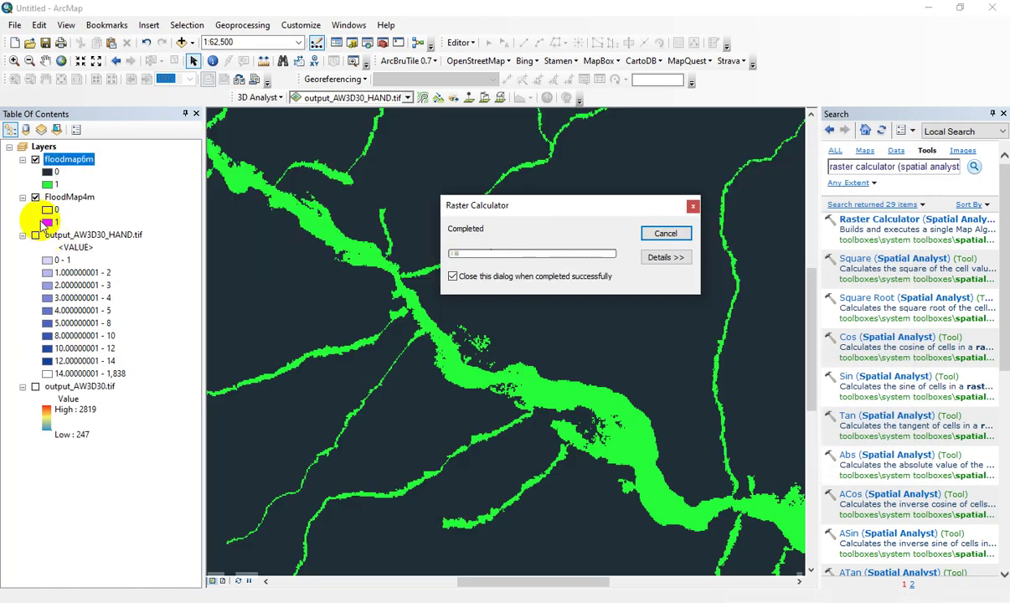
Step: Change the symbol of class 0 in the floodmap6m layer to Hollow with no fill color
double_click(48, 171)
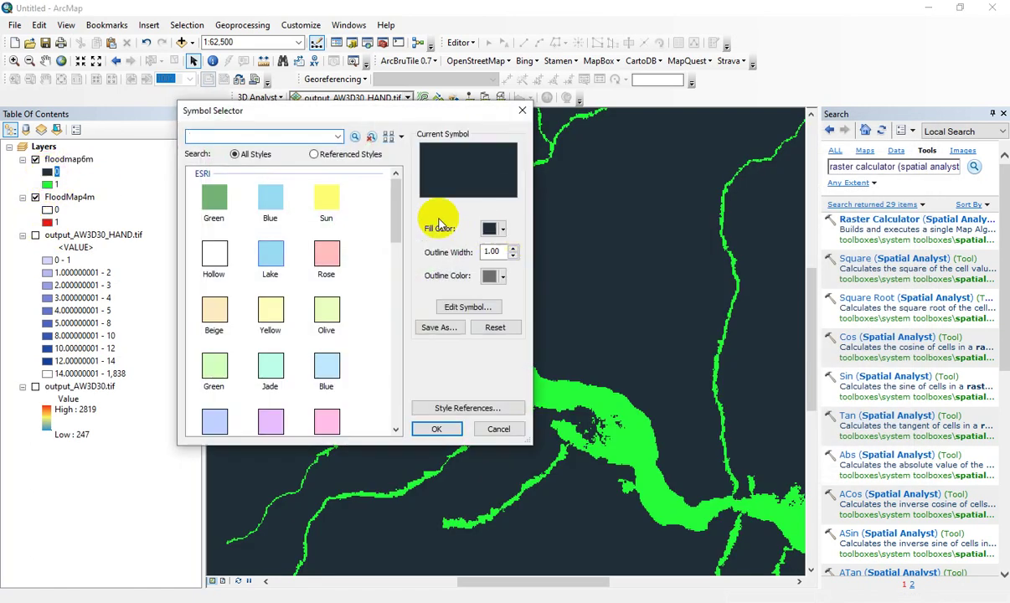
left_click(209, 256)
left_click(502, 229)
left_click(530, 249)
left_click(437, 433)
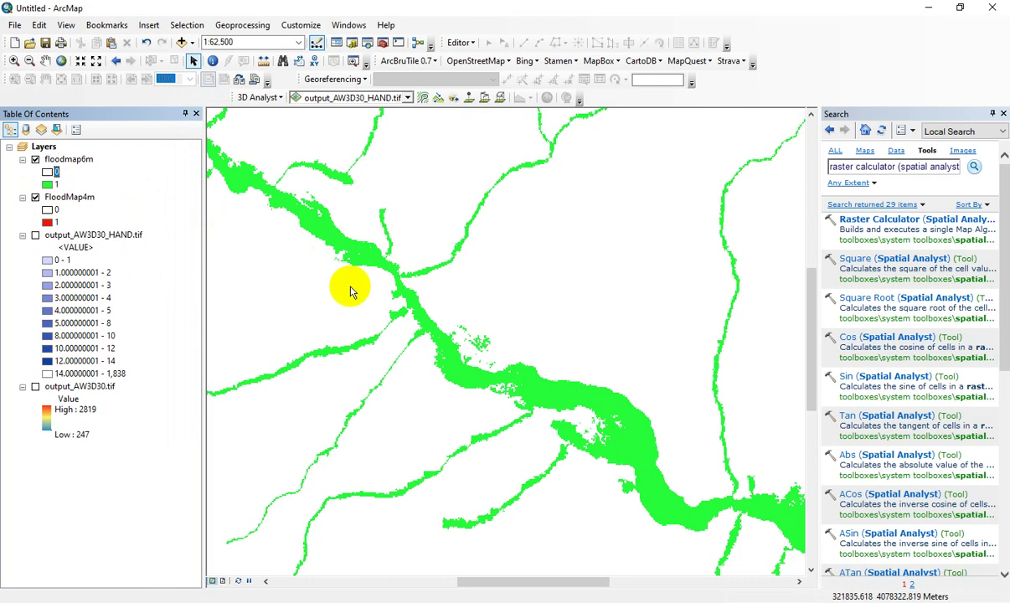
Step: Move the floodmap6m layer below FloodMap4m and switch each layer off and on to compare the two flood extents
left_click(79, 161)
left_click_drag(79, 161, 97, 214)
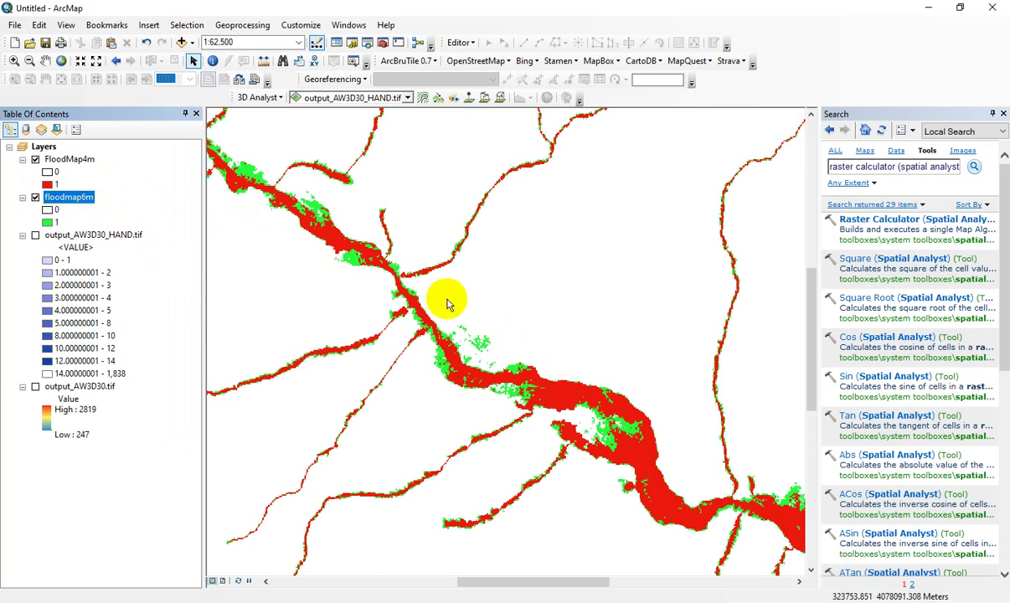
scroll(590, 348, "up", 2)
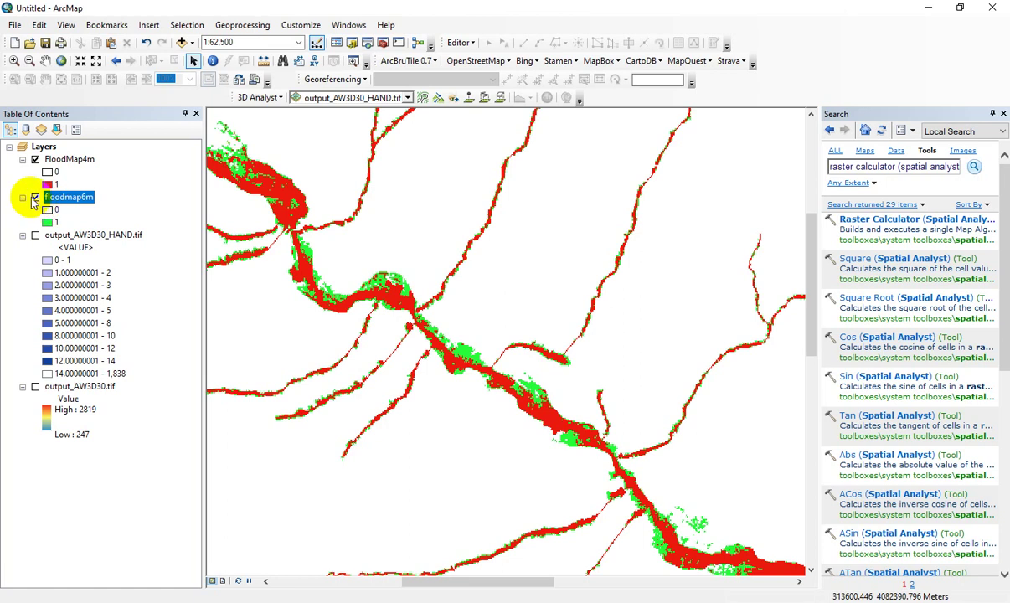
left_click(35, 198)
left_click(36, 198)
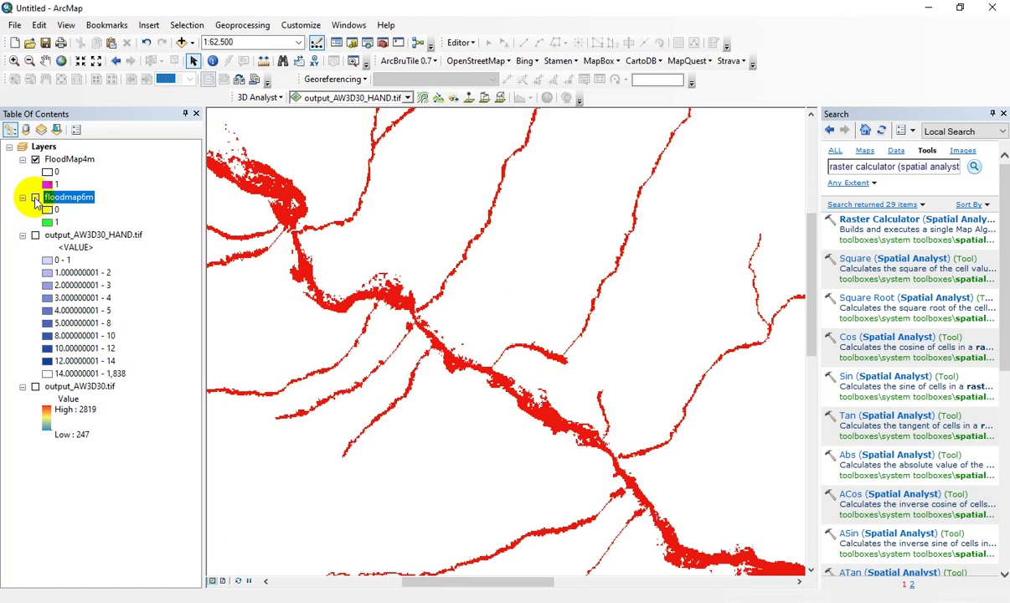
left_click(35, 159)
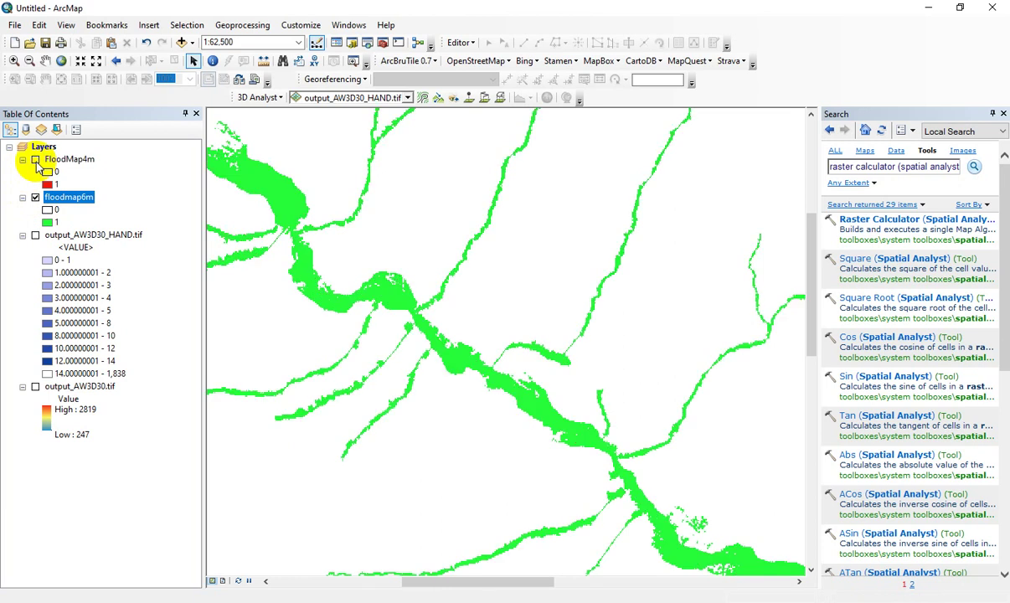
left_click(35, 159)
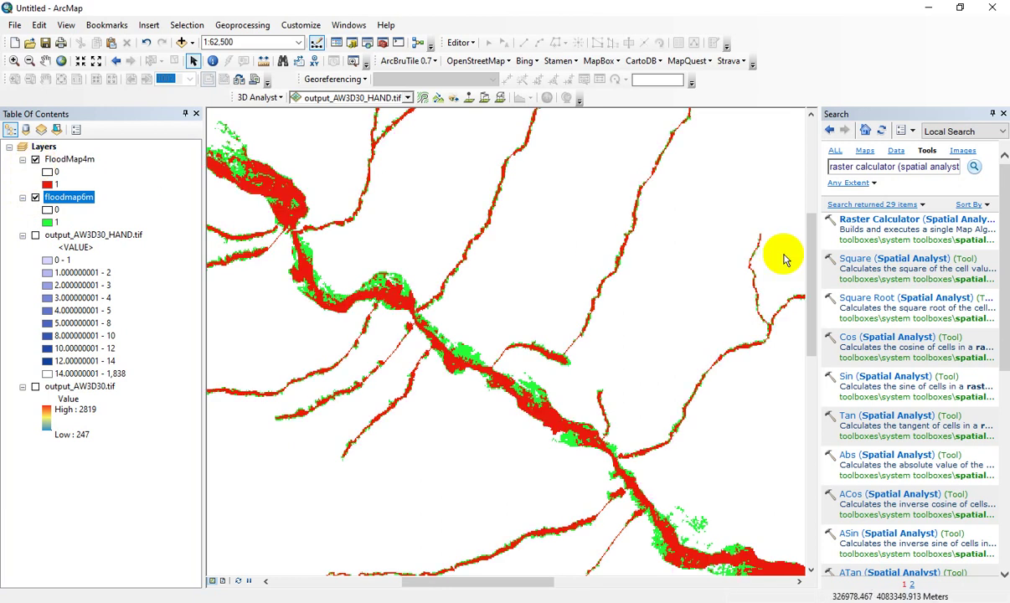
Step: Reopen the Raster Calculator and build the expression "output_AW3D30_HAND.tif" <= 8
double_click(850, 219)
double_click(316, 219)
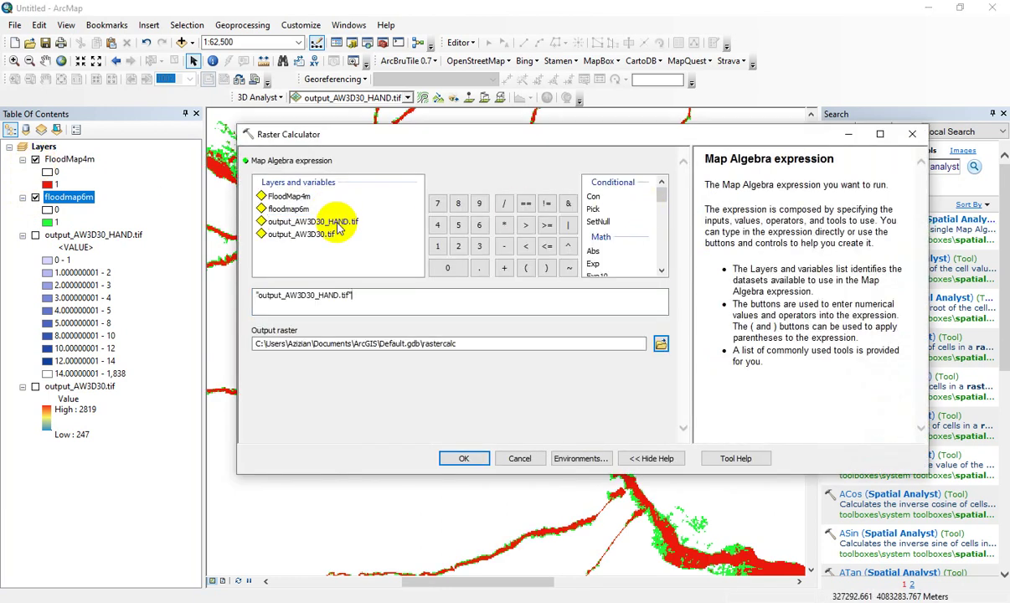
left_click(546, 247)
left_click(456, 205)
Step: Set the output raster to floodmap8m in the HAND folder and run the calculation
left_click(660, 343)
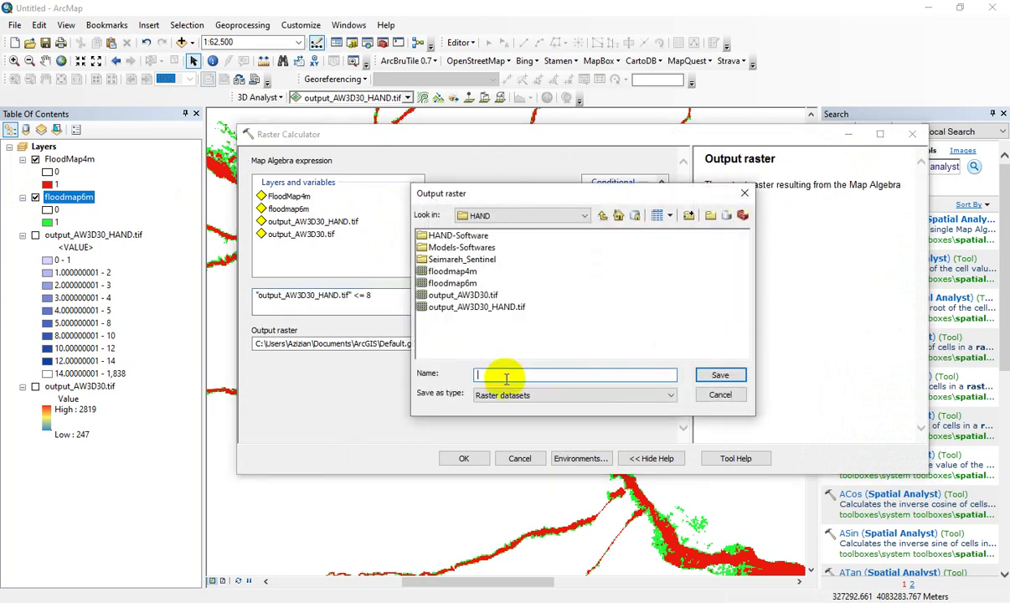
left_click(456, 283)
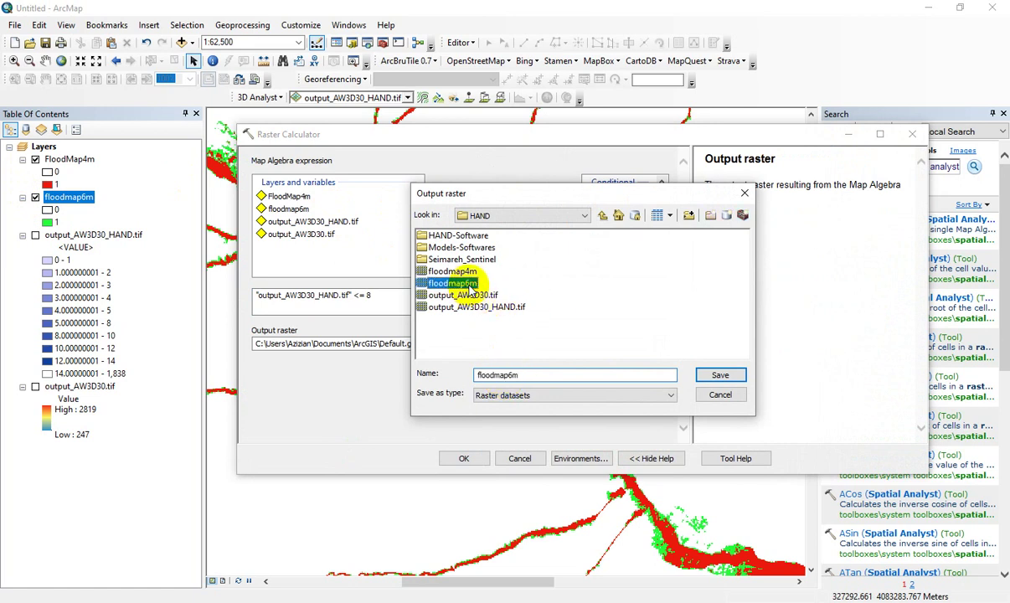
left_click_drag(507, 375, 534, 378)
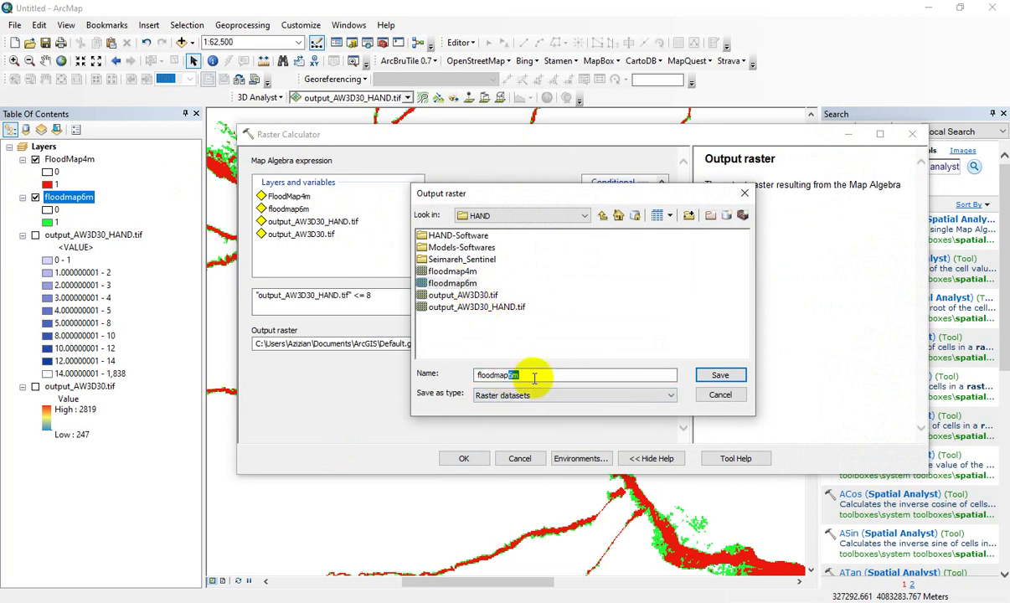
type("8m")
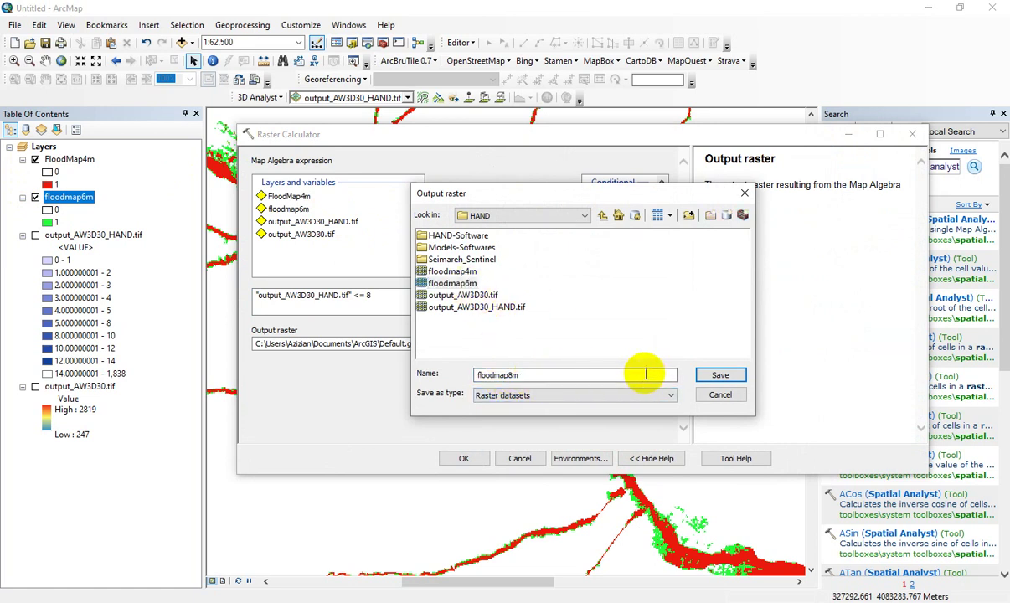
left_click(722, 375)
left_click(475, 459)
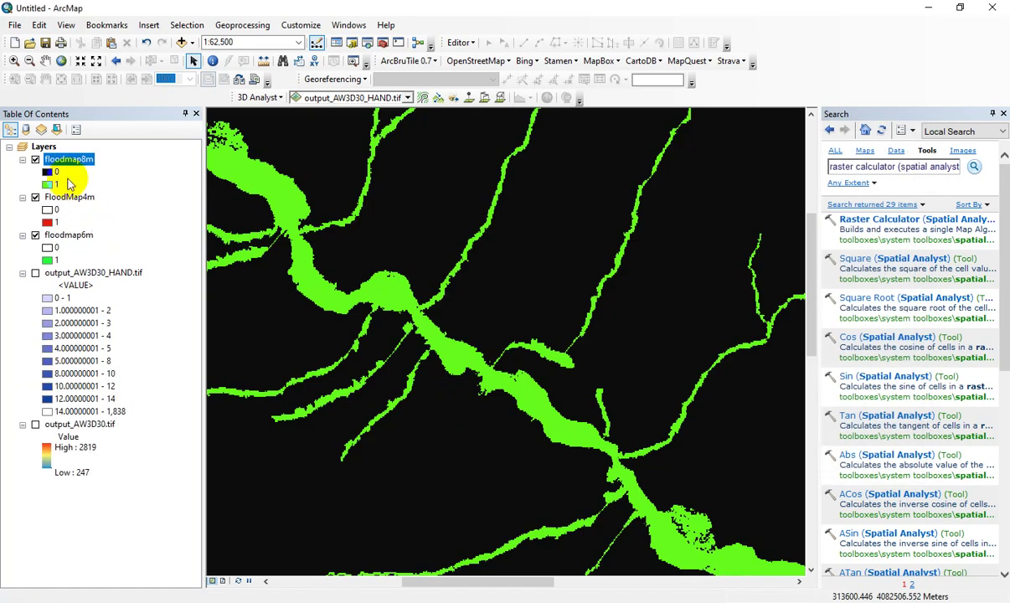
Step: Change the symbol of class 0 in the floodmap8m layer to Hollow with no fill color
left_click(48, 173)
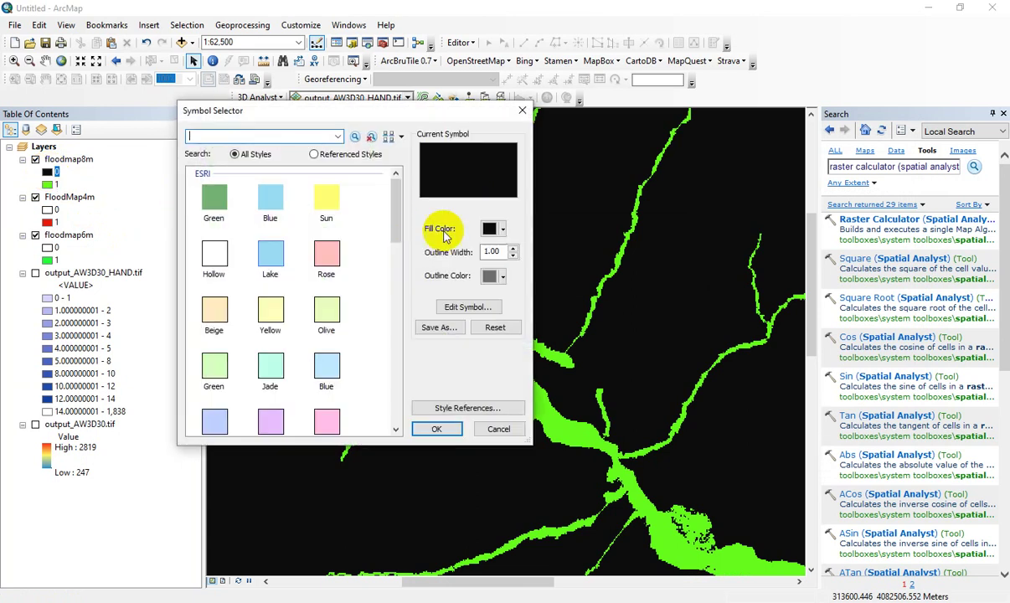
left_click(217, 257)
left_click(497, 229)
left_click(523, 248)
left_click(436, 429)
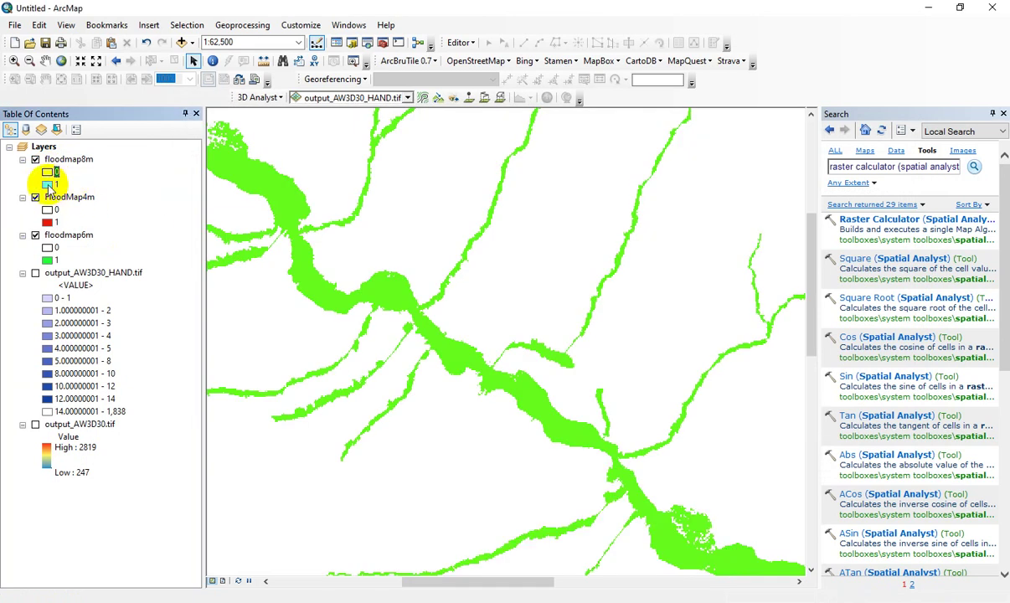
Step: Change the fill color of class 1 in the floodmap8m layer to blue
left_click(48, 184)
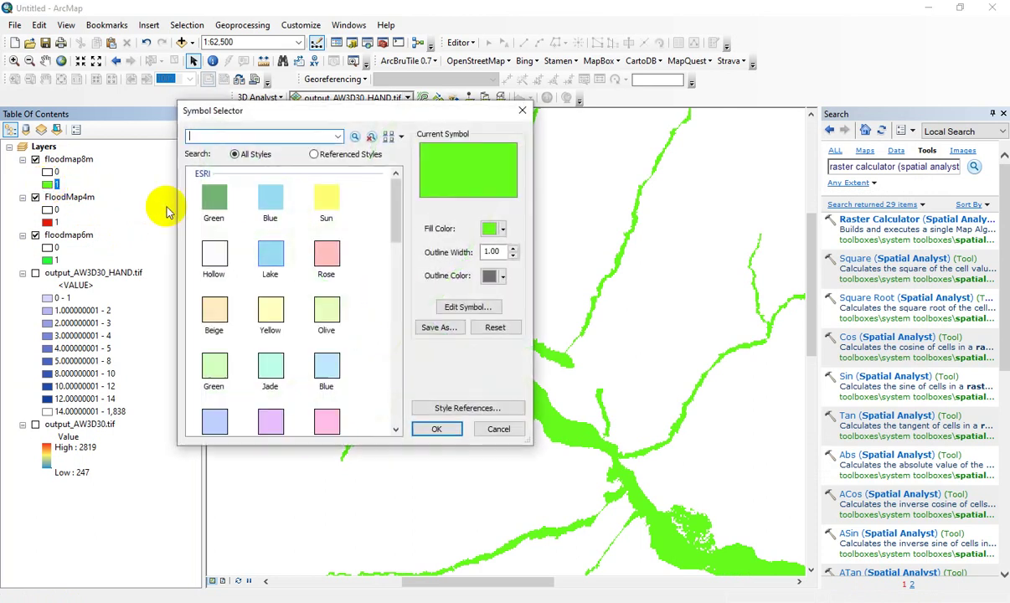
left_click(502, 232)
left_click(588, 291)
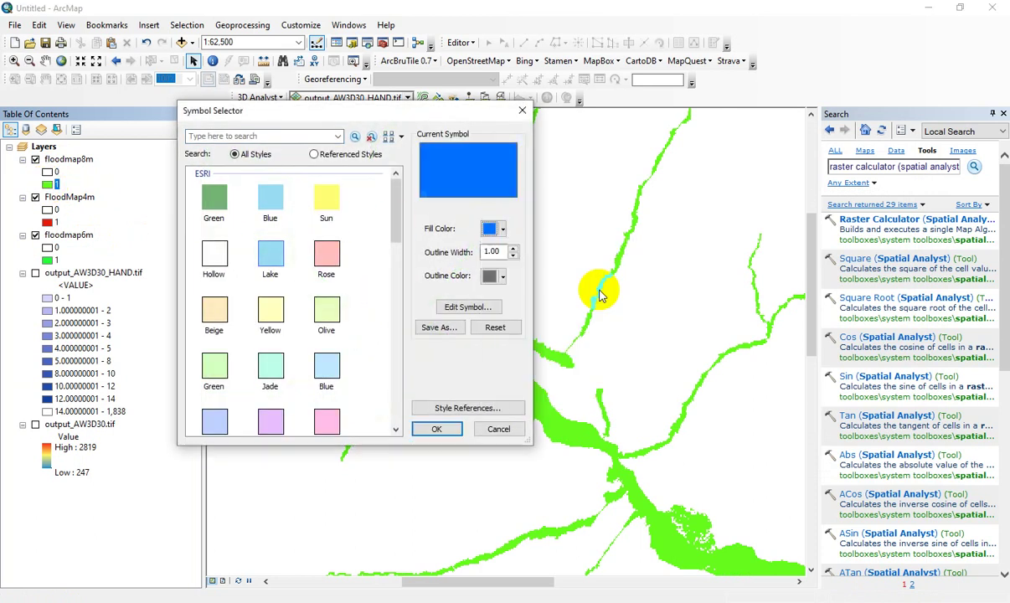
left_click(442, 427)
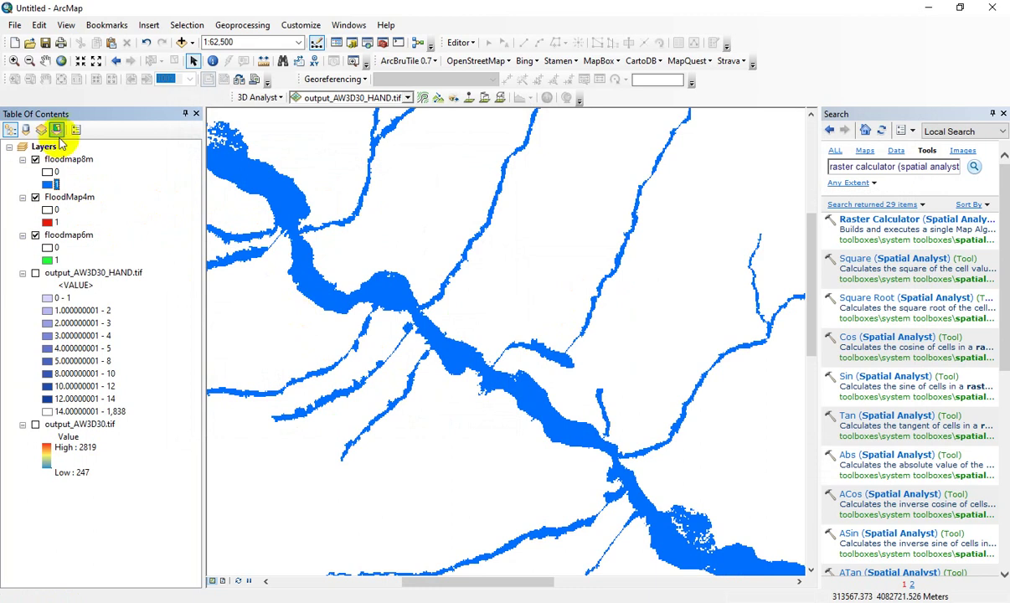
Step: Move floodmap8m below floodmap6m, collapse the HAND raster's legend, and compare the three flood extents along the river
left_click_drag(75, 163, 84, 251)
left_click(22, 273)
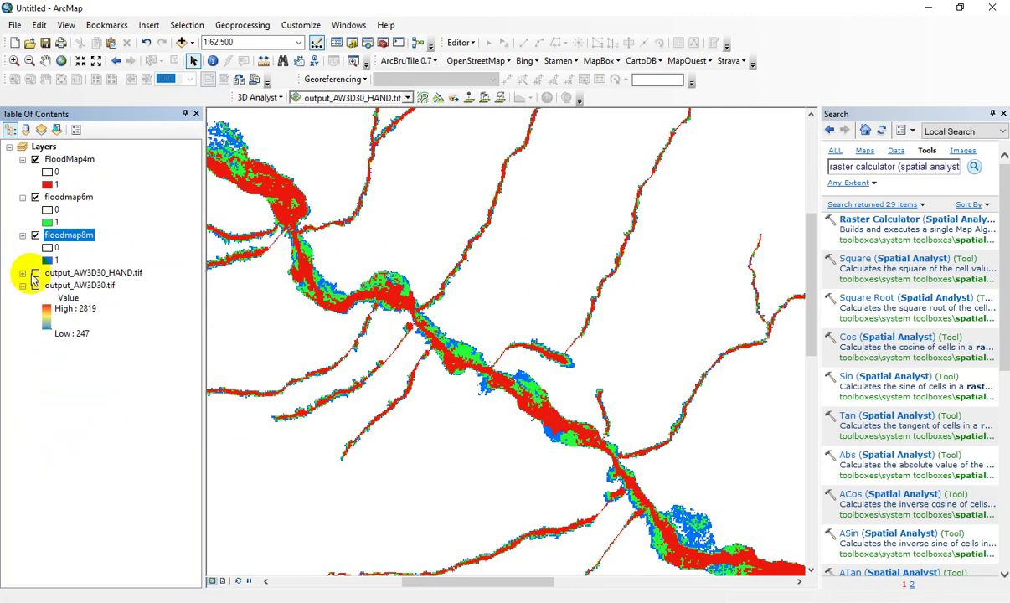
scroll(498, 309, "up", 2)
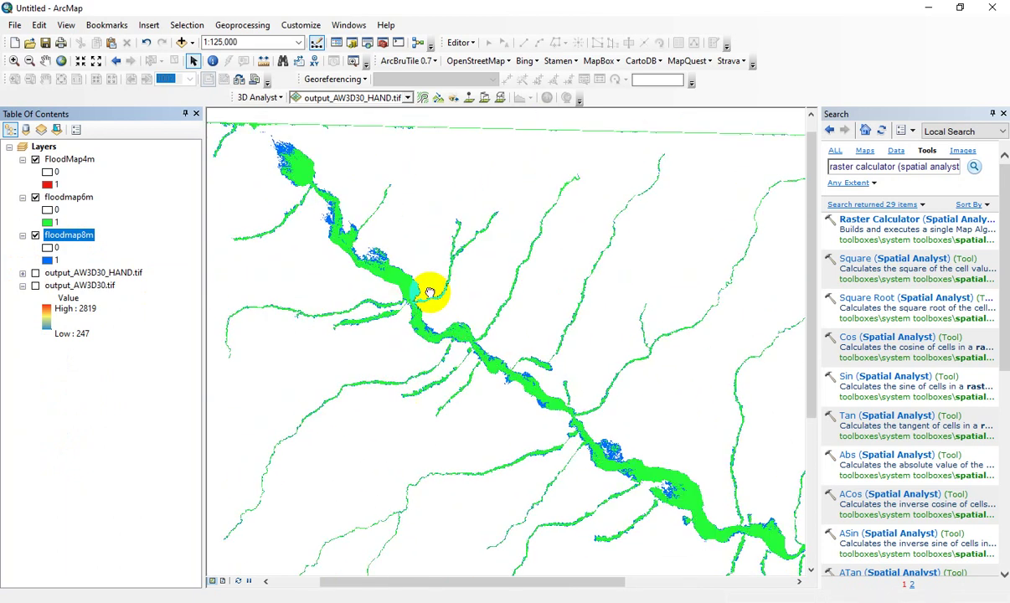
scroll(410, 285, "down", 2)
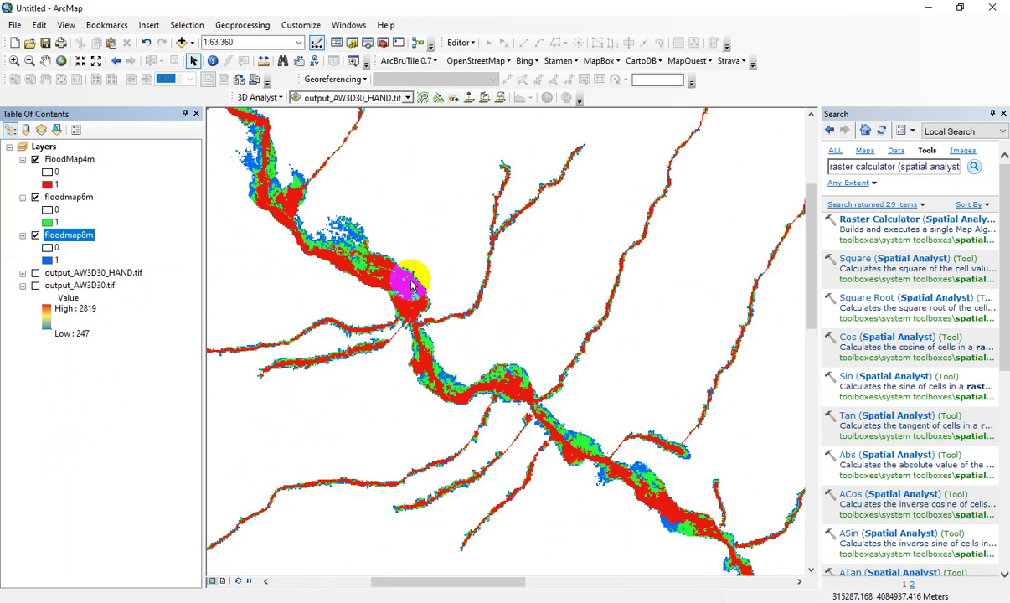
scroll(392, 270, "down", 1)
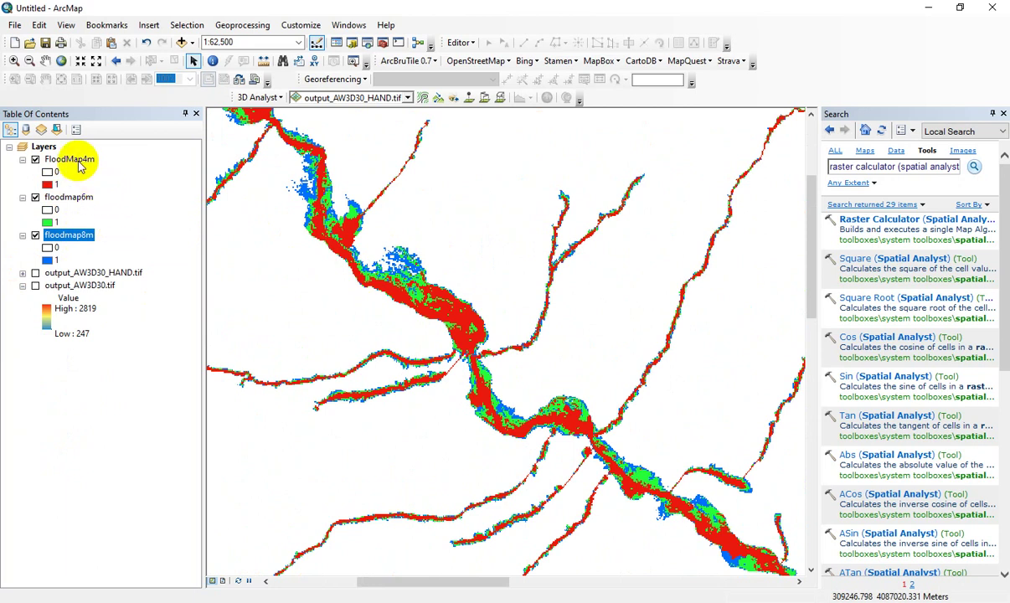
left_click(76, 161)
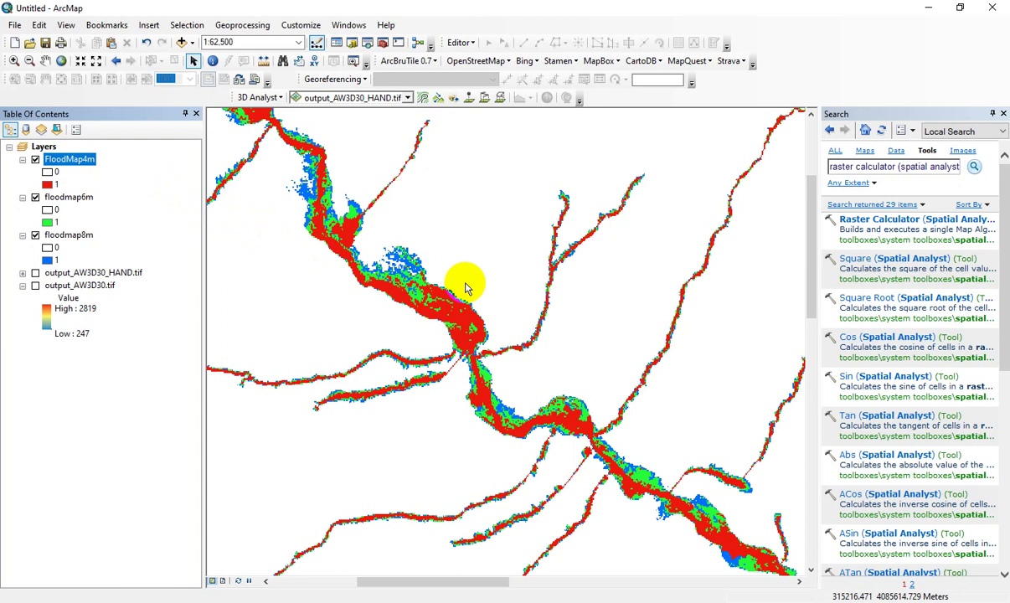
Step: Undock the ArcBruTile toolbar over the map and add the Bing Satellite layer from it
left_click(536, 64)
left_click(525, 74)
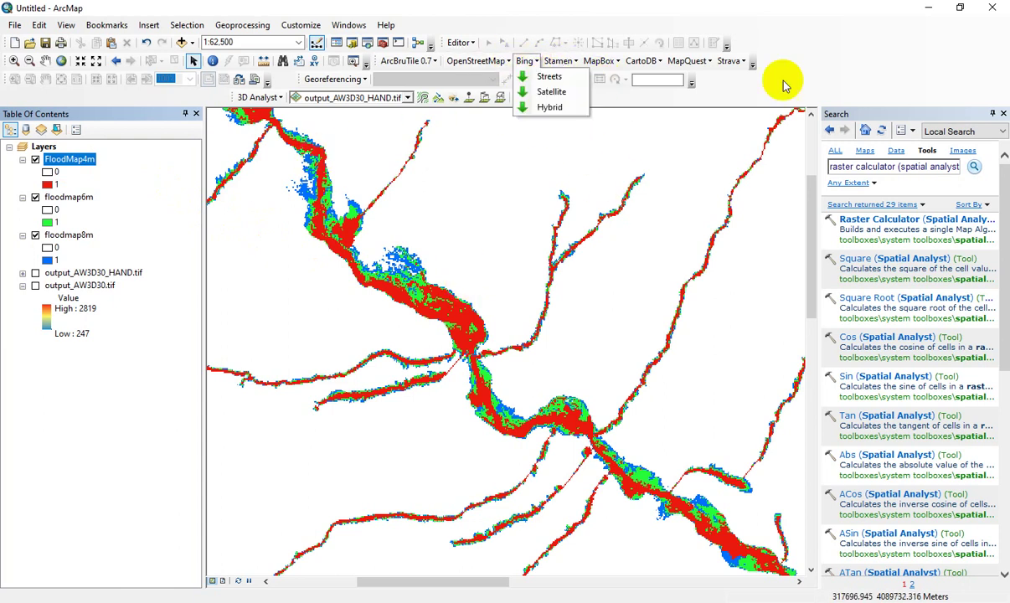
left_click_drag(373, 61, 381, 182)
left_click_drag(604, 176, 602, 168)
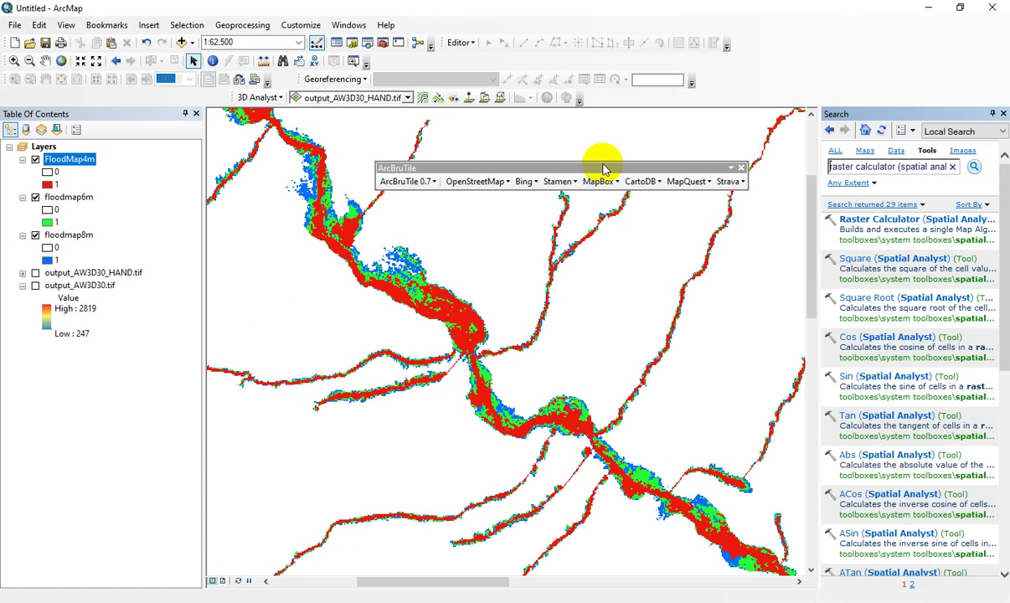
left_click(525, 180)
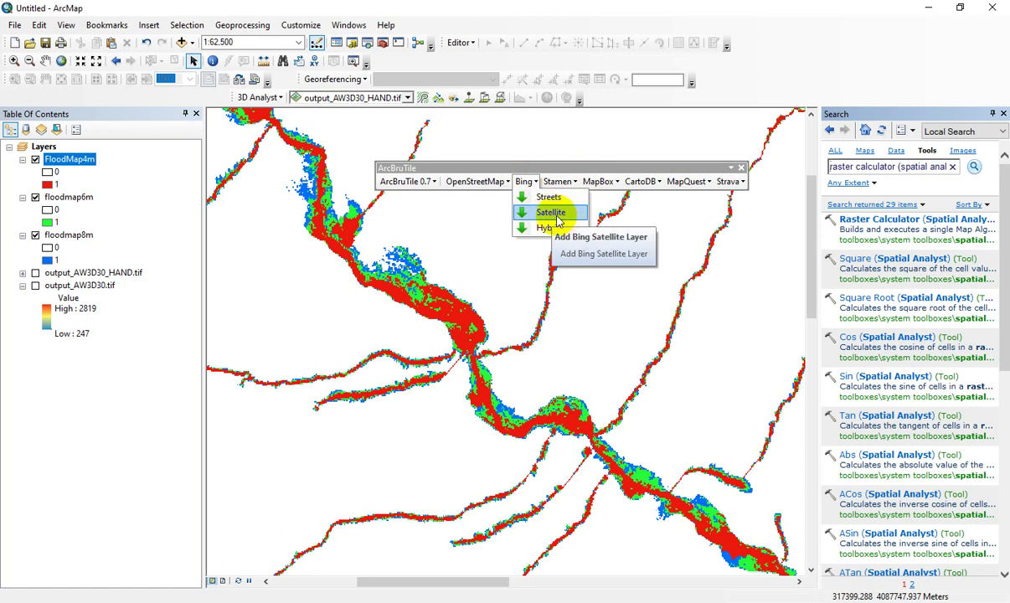
left_click(559, 215)
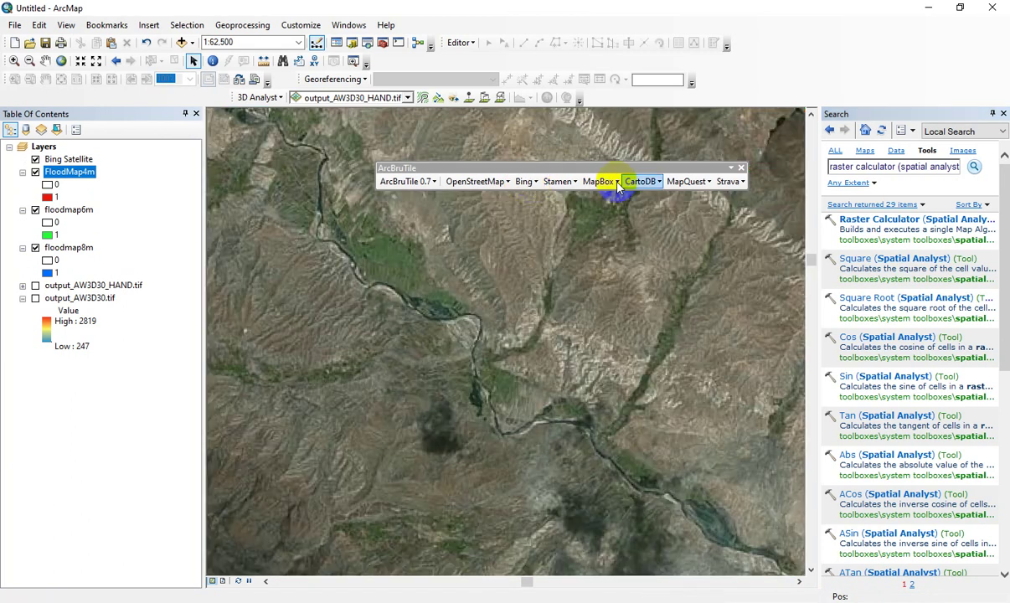
left_click_drag(637, 169, 582, 208)
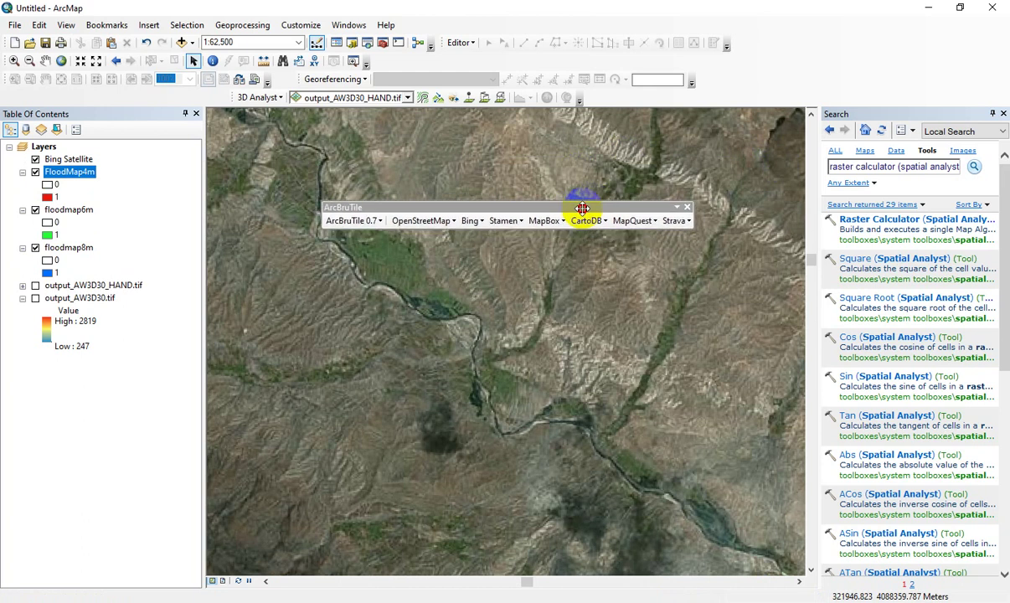
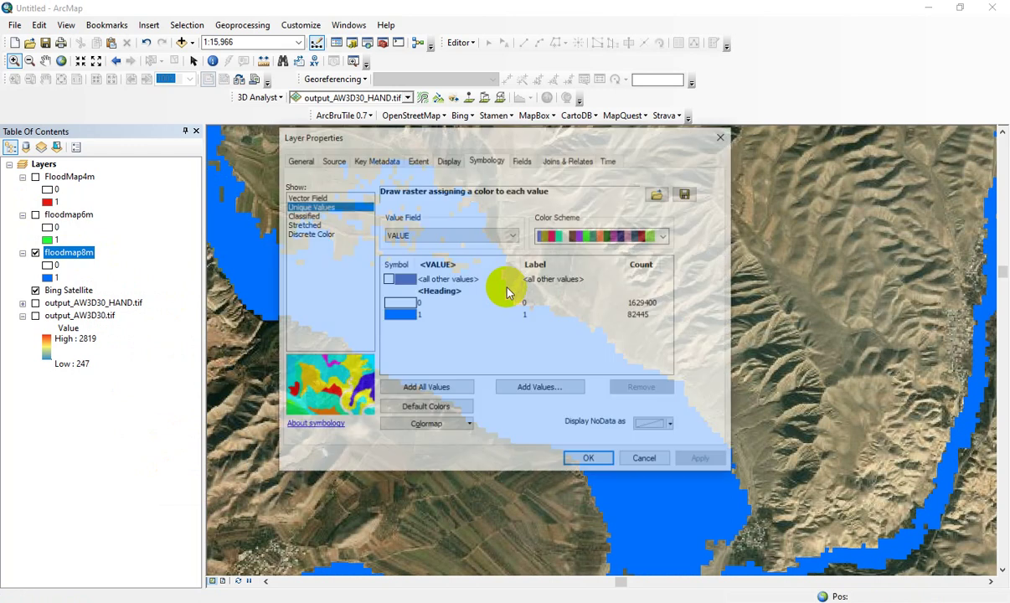
Step: Apply 50% transparency to the floodmap8m layer and move its properties dialog aside to expose the flooded area
left_click(326, 160)
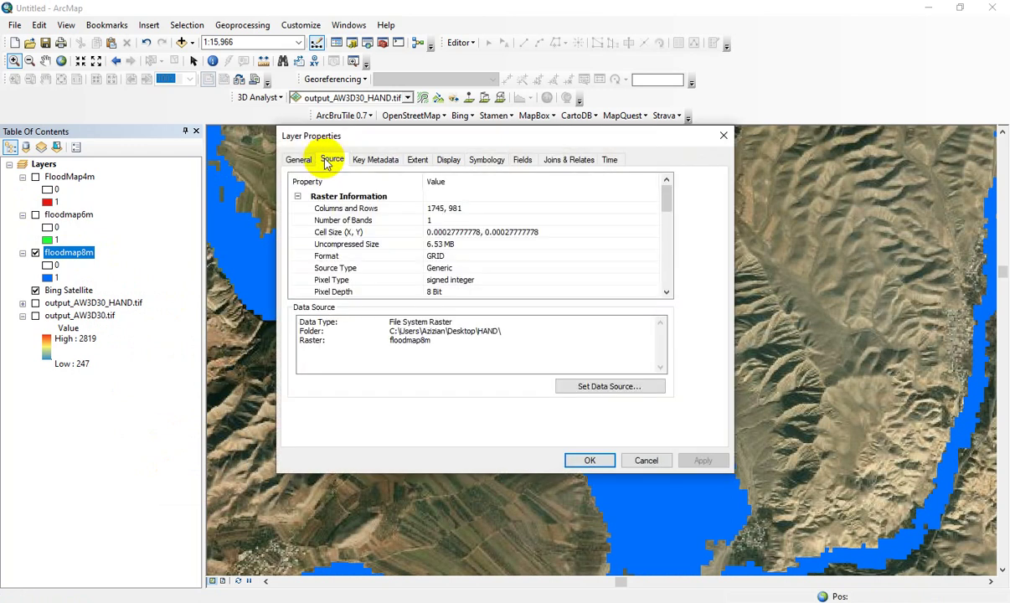
left_click(448, 159)
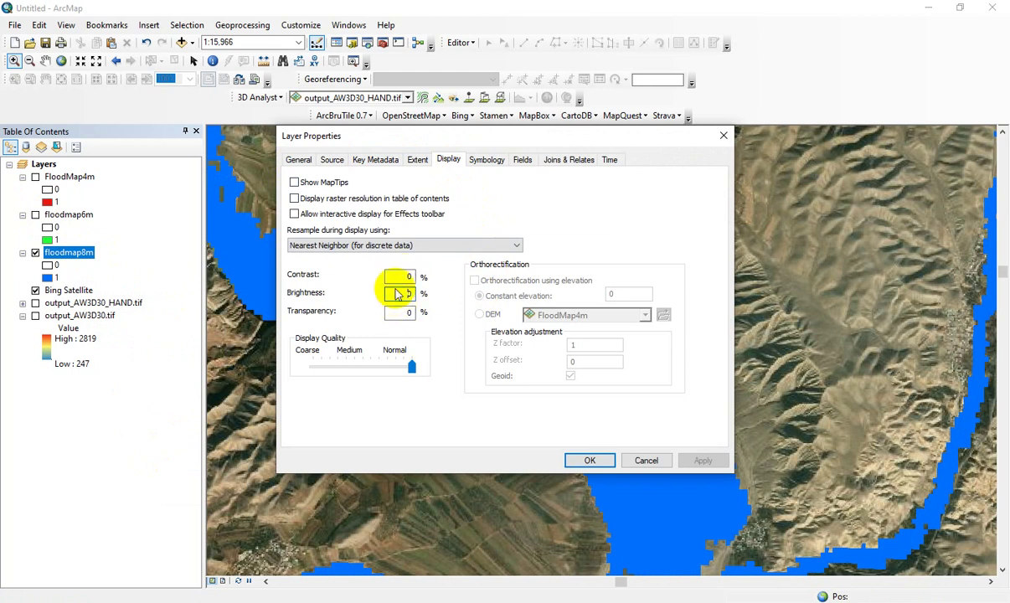
left_click_drag(493, 138, 673, 136)
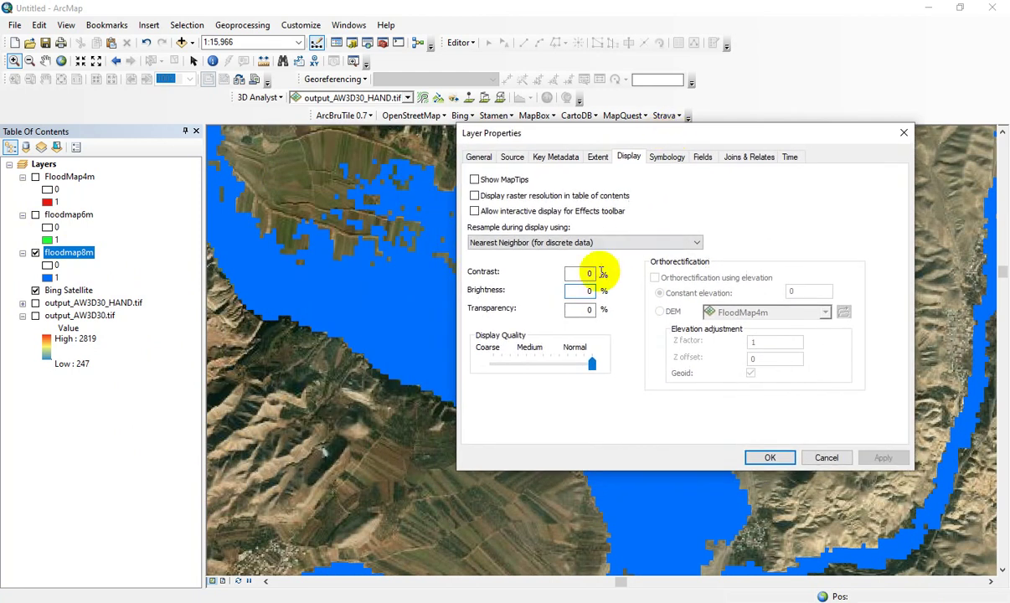
double_click(591, 273)
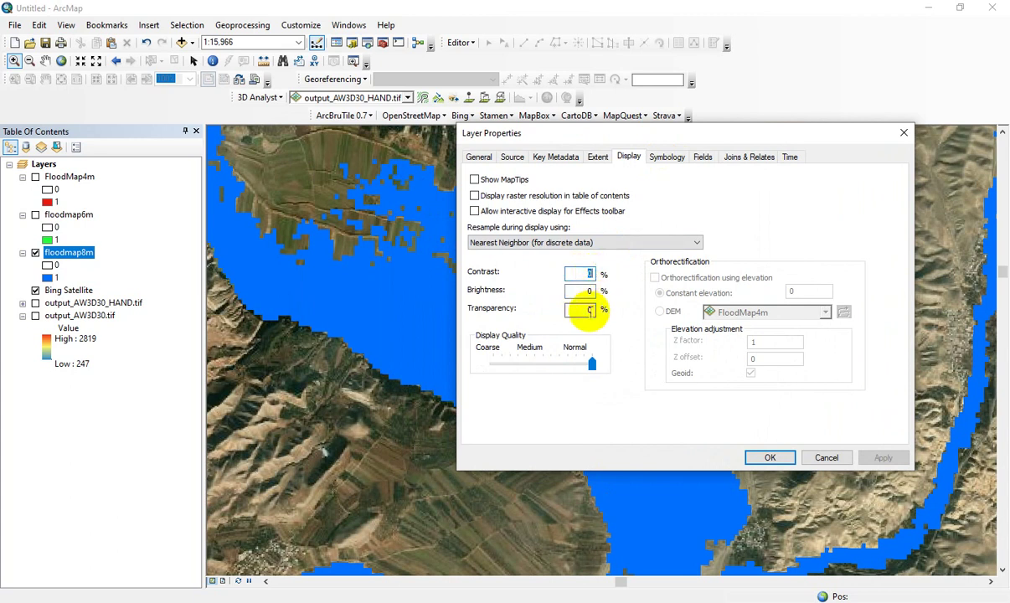
double_click(586, 309)
type("50")
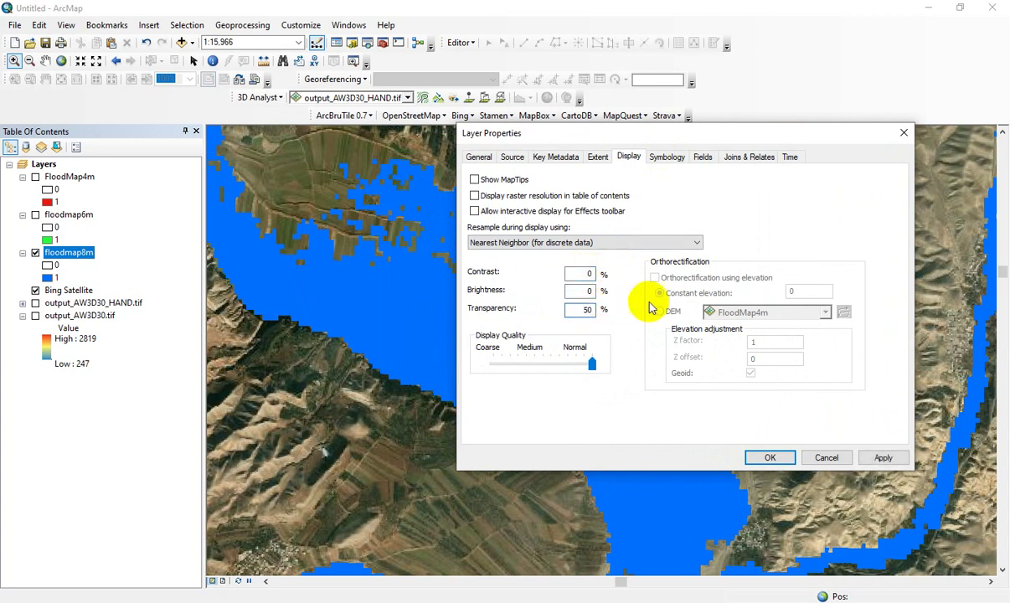
left_click(886, 457)
left_click_drag(699, 136, 806, 110)
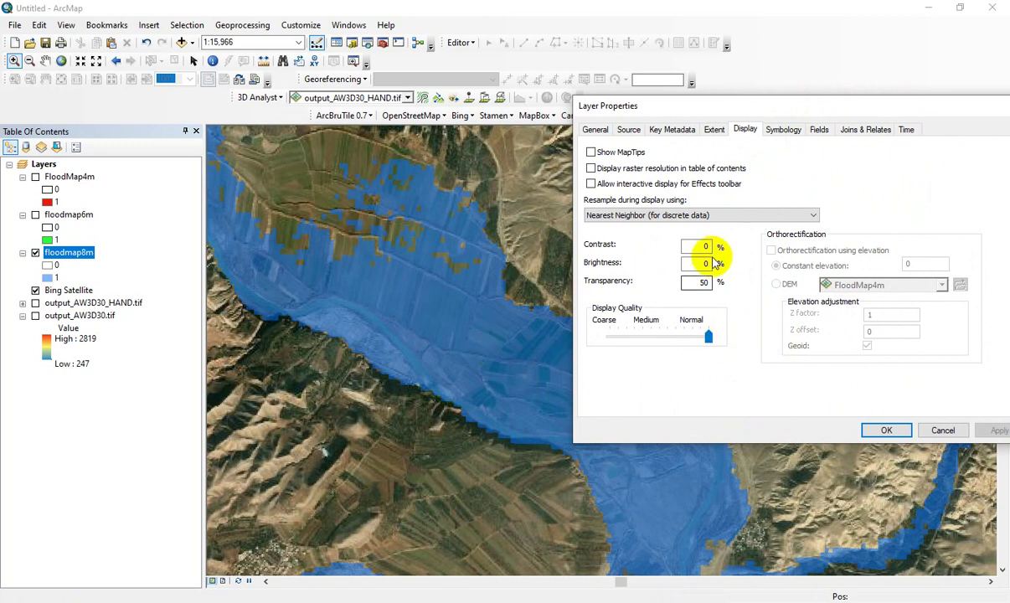
Step: Set the floodmap8m layer's transparency to 70% and close its properties
left_click_drag(699, 282, 719, 291)
type("70")
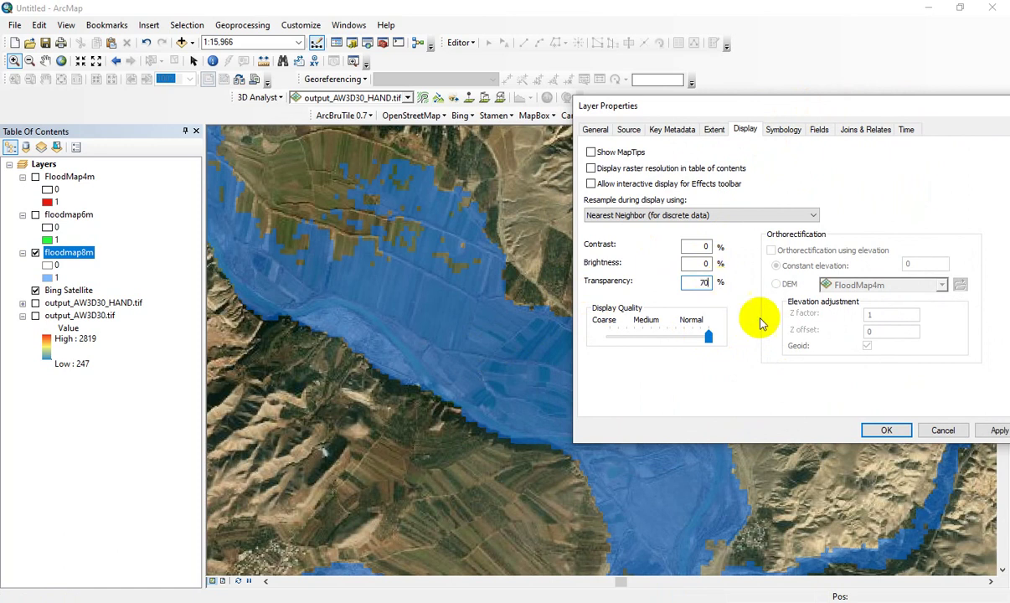
left_click(997, 430)
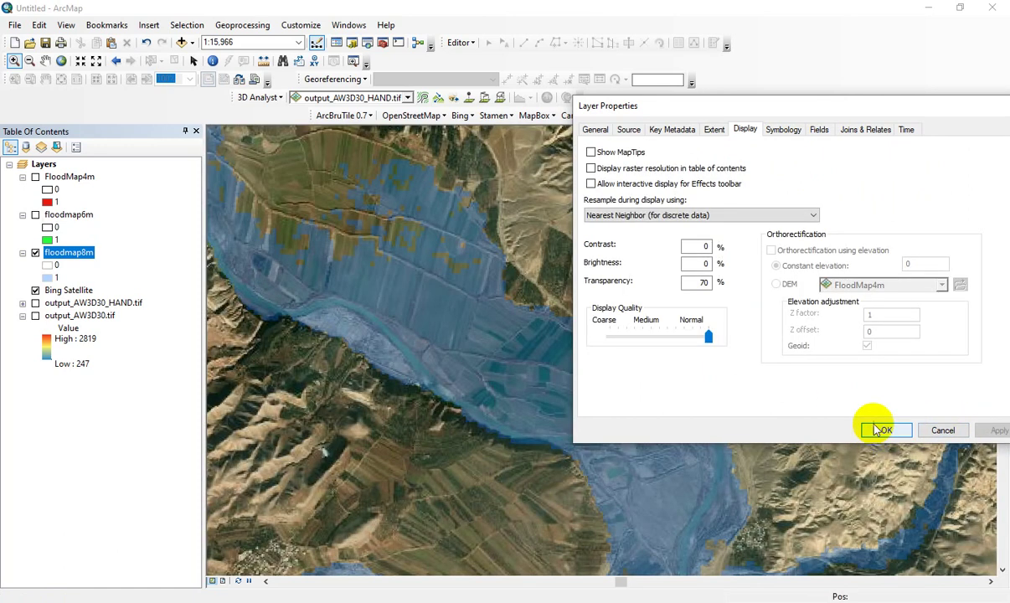
left_click(886, 430)
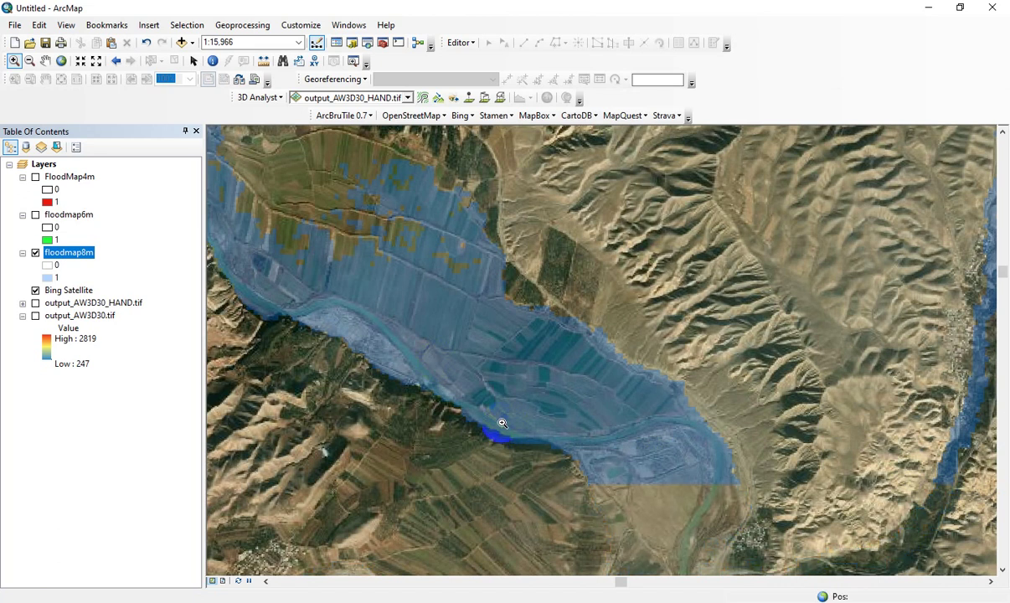
Step: Examine the transparent 8 m flood extent against the satellite imagery, following the river upstream past the farmland and settlements
left_click_drag(378, 396, 514, 433)
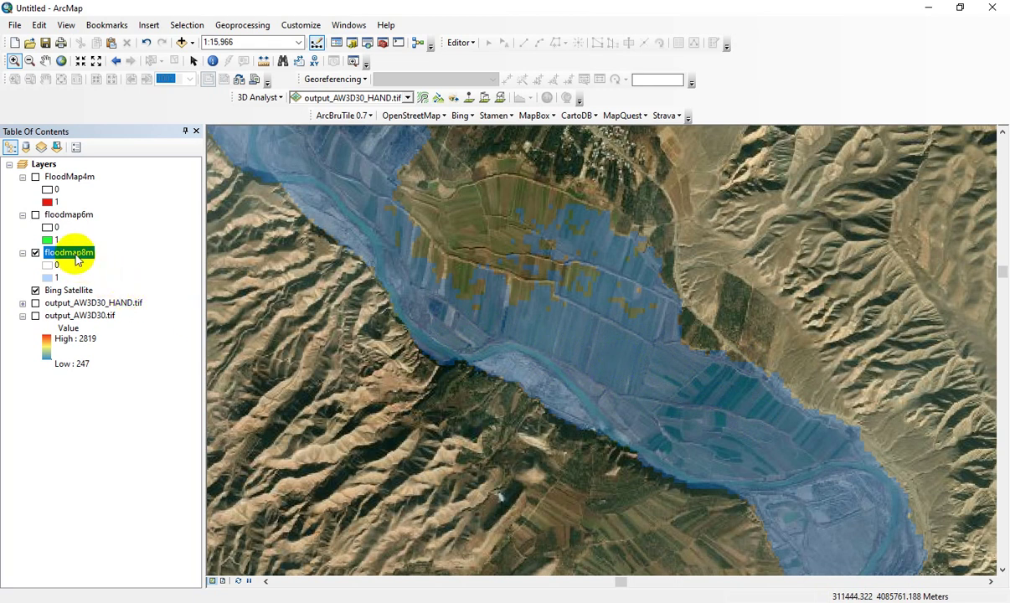
left_click_drag(462, 365, 556, 472)
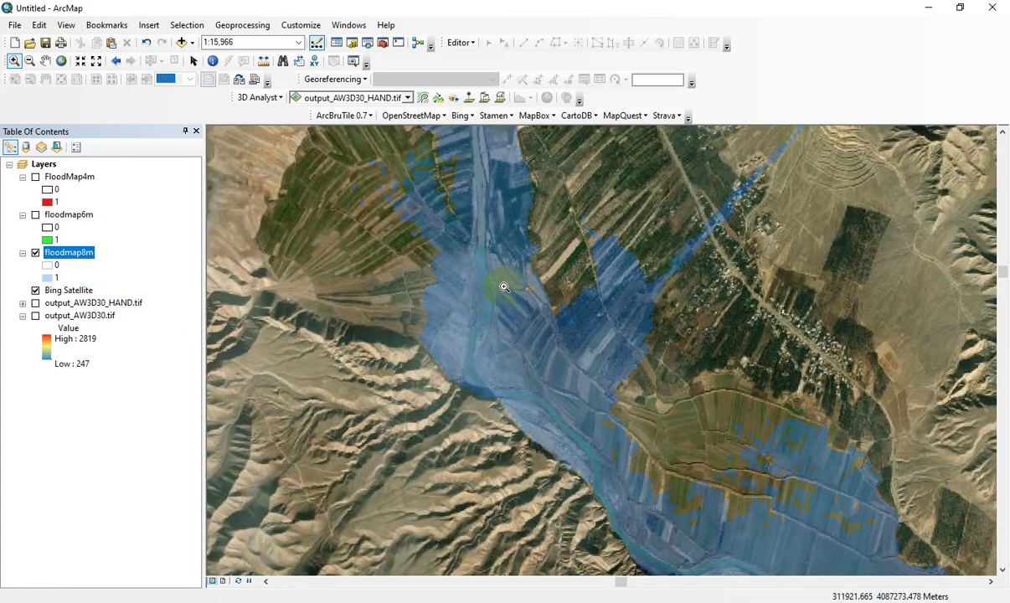
left_click_drag(540, 183, 572, 338)
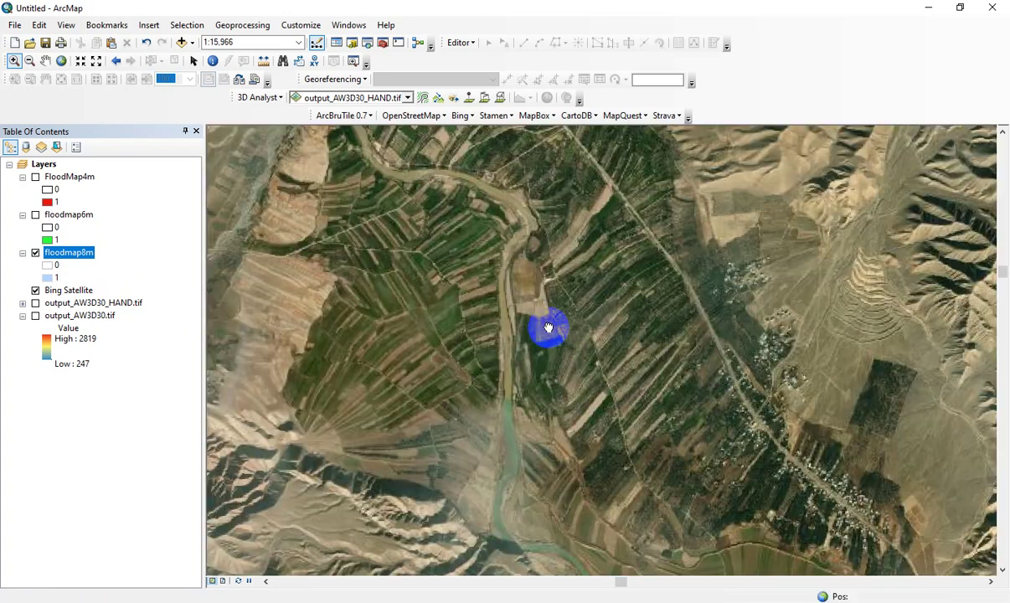
left_click(568, 218)
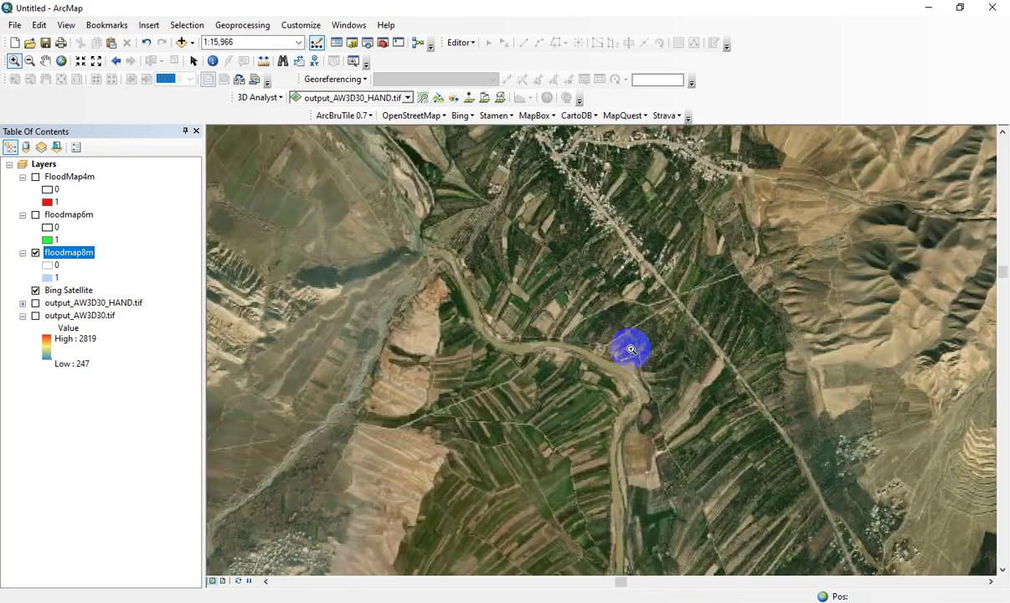
left_click(710, 354)
left_click(667, 289)
left_click(687, 371)
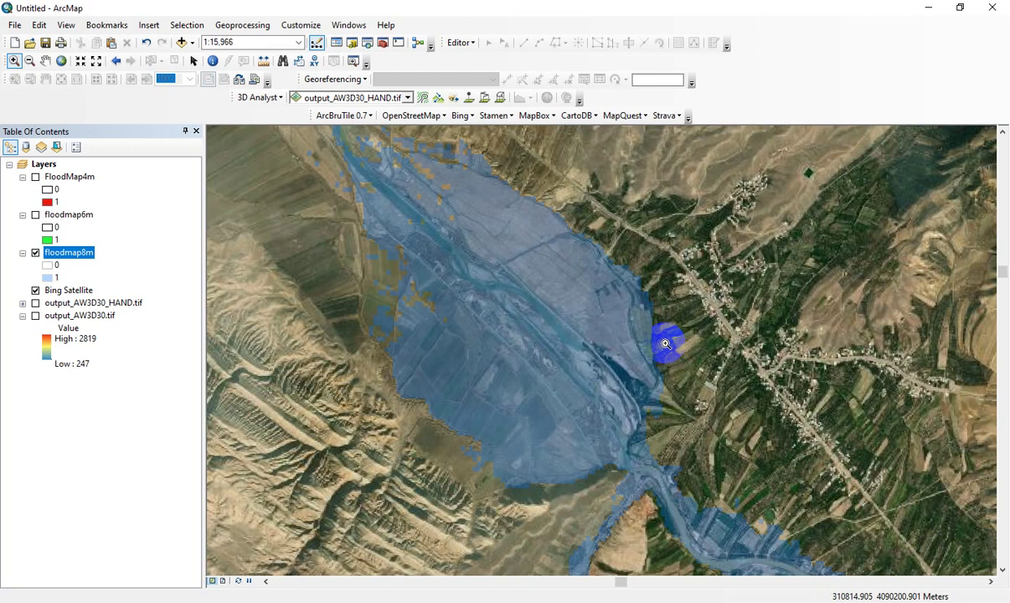
Step: Search for the Raster to Polygon (Conversion) tool and open it
left_click(96, 252)
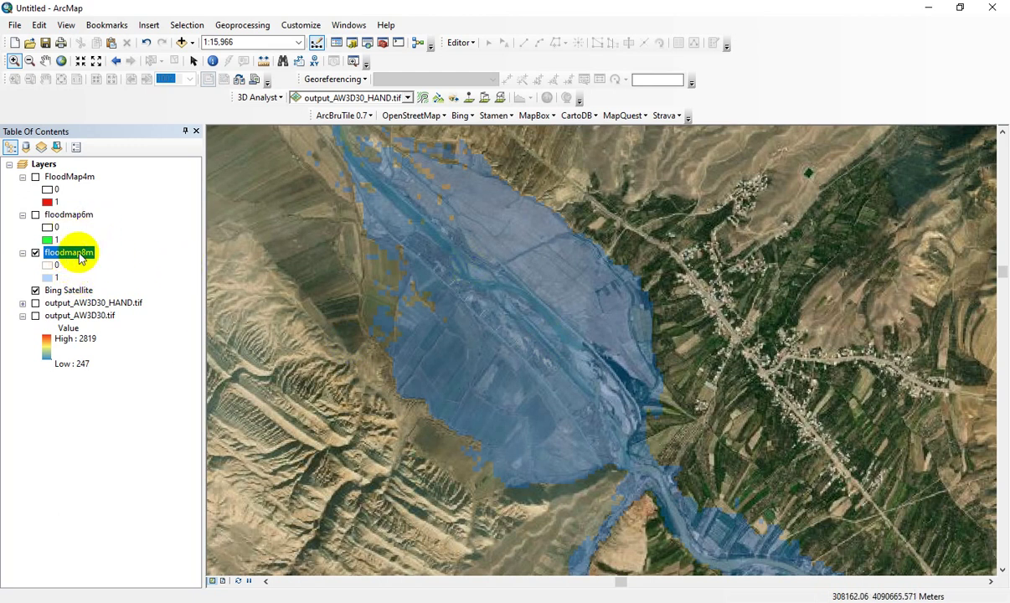
left_click(366, 43)
left_click(921, 186)
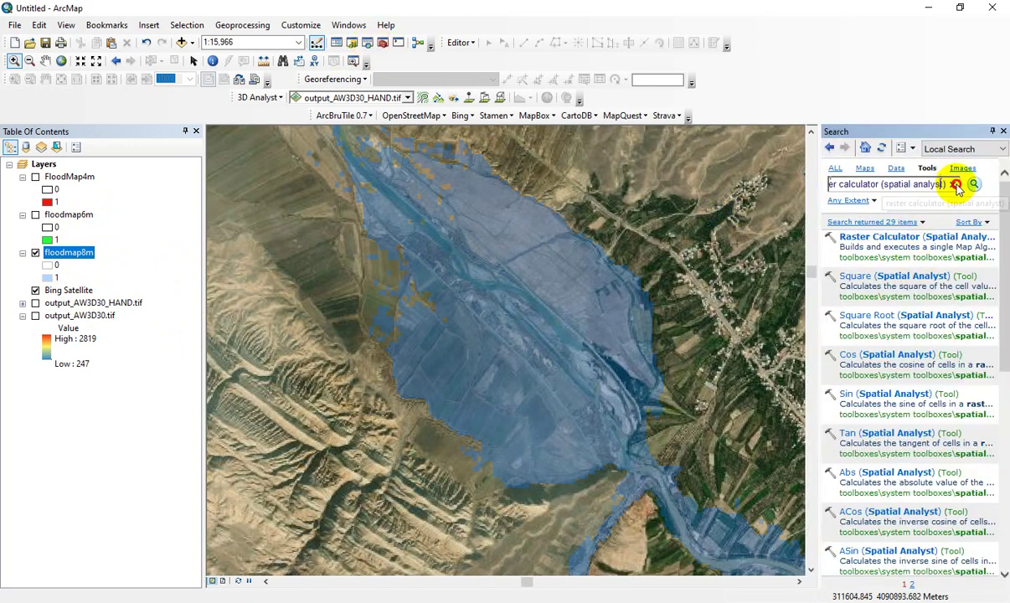
left_click(921, 186)
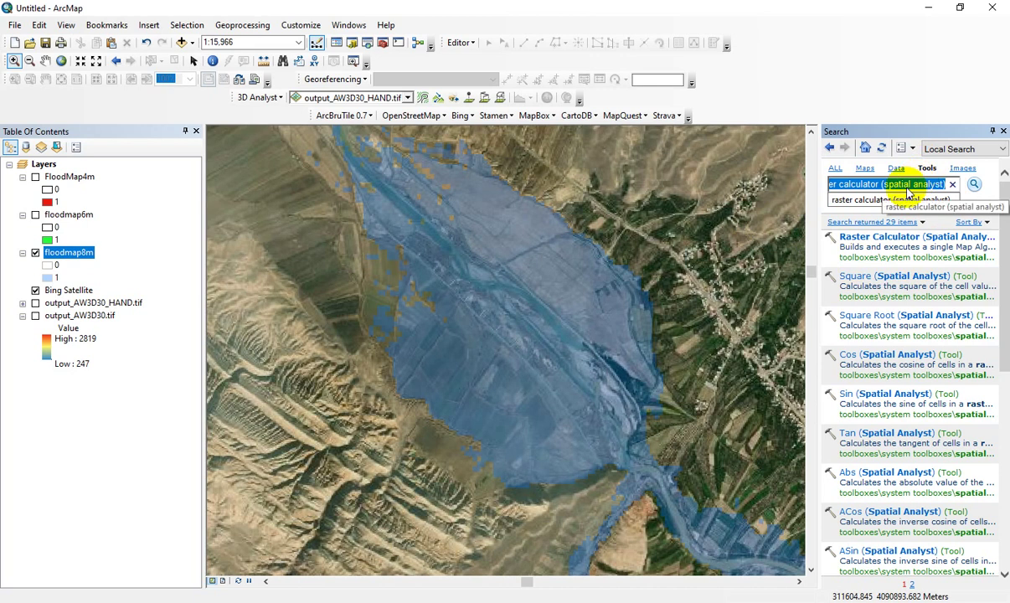
type("ra")
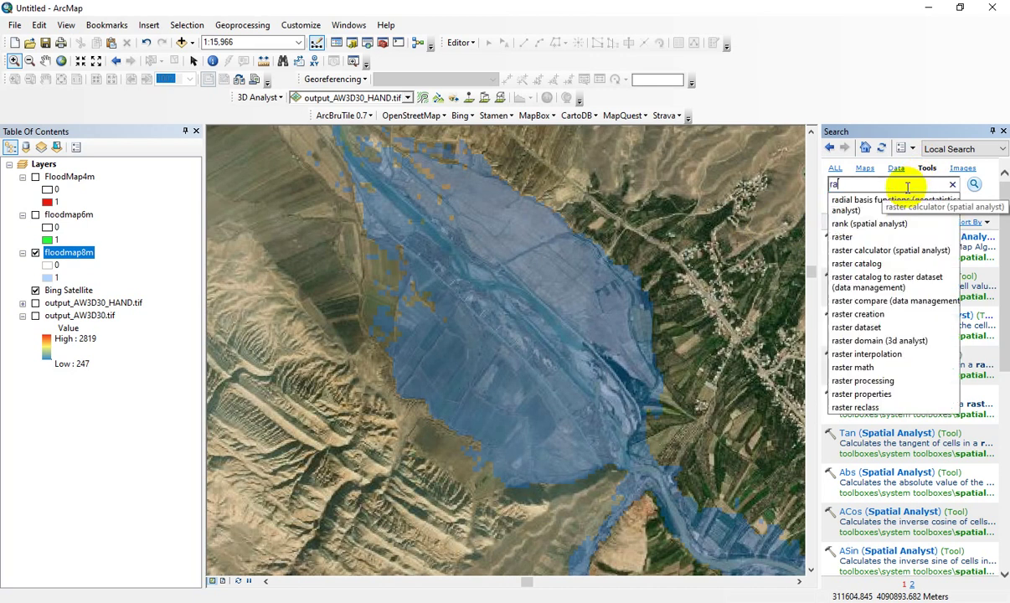
type("ster")
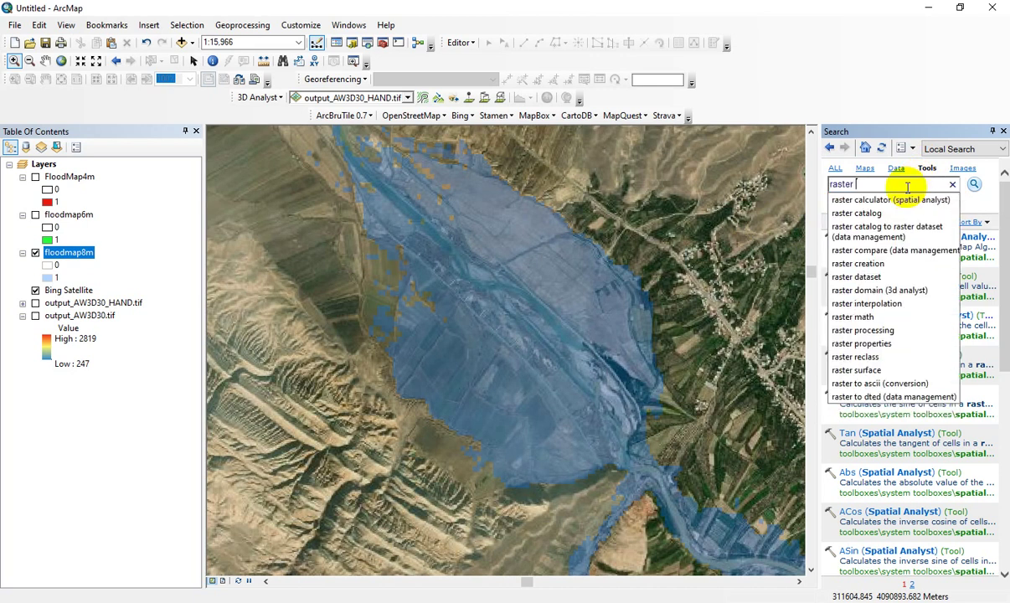
type(" to po")
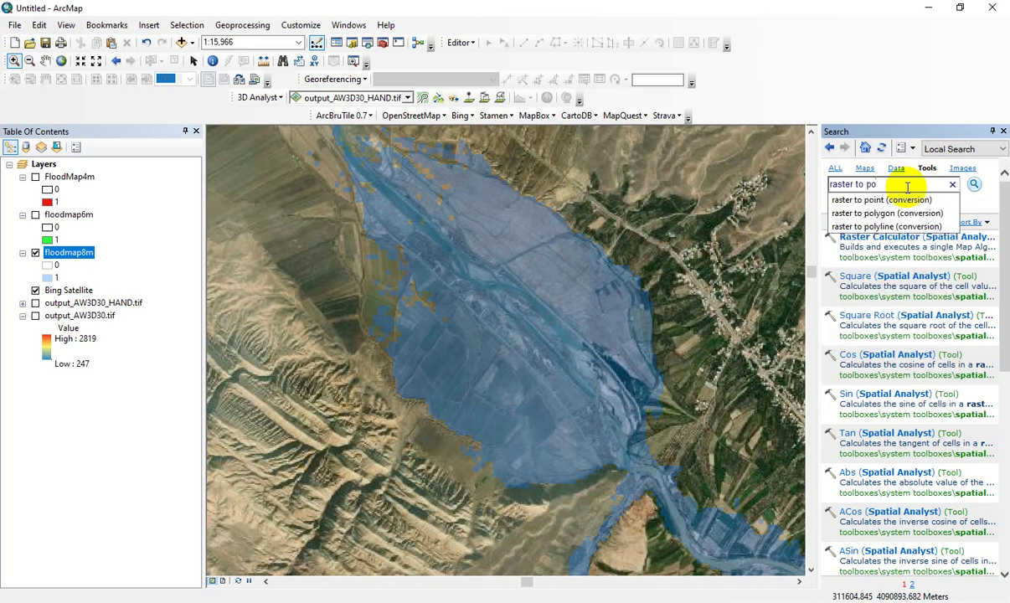
left_click(896, 214)
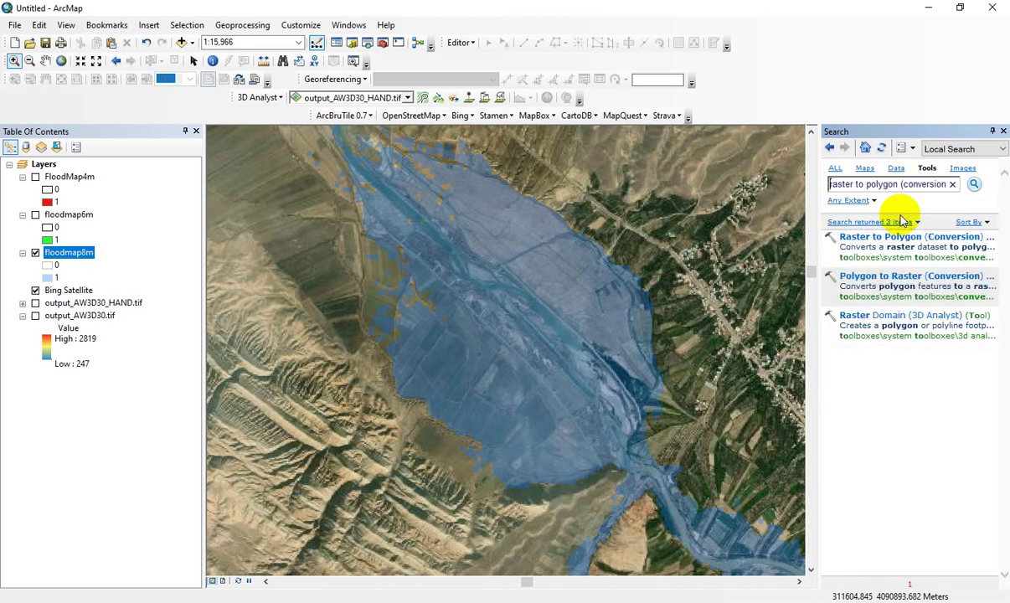
left_click_drag(894, 237, 626, 237)
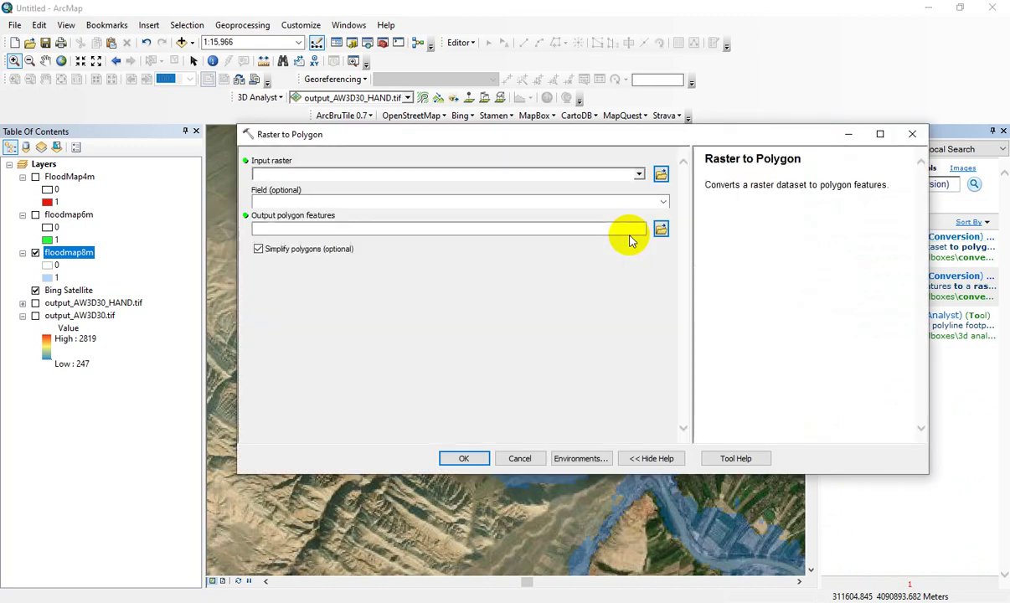
Step: Convert the floodmap8m raster to polygons, using the VALUE field and saving the output as FloodInundated8m in the HAND folder
left_click(638, 174)
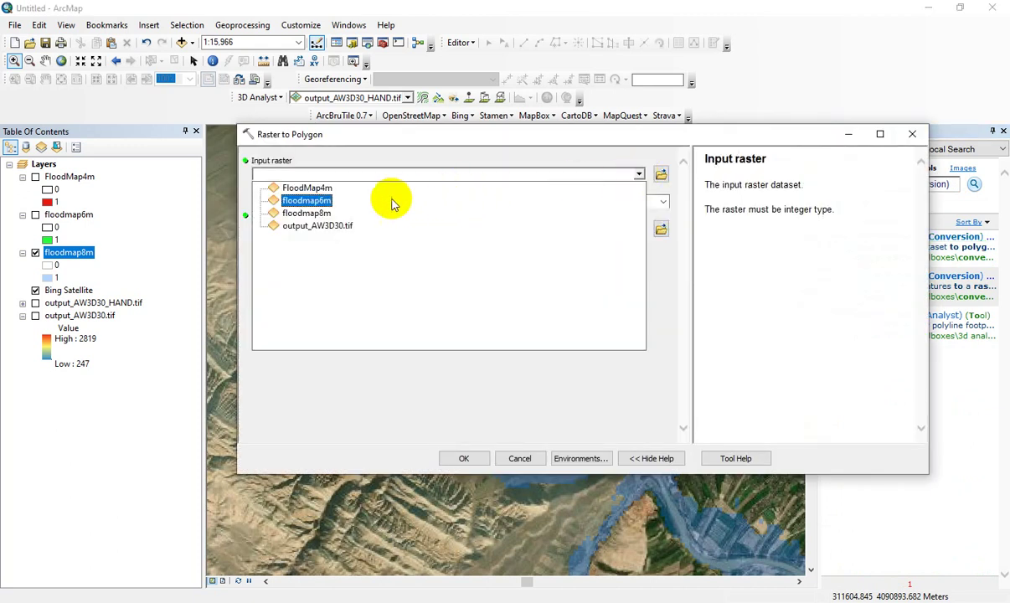
left_click(305, 214)
left_click(660, 228)
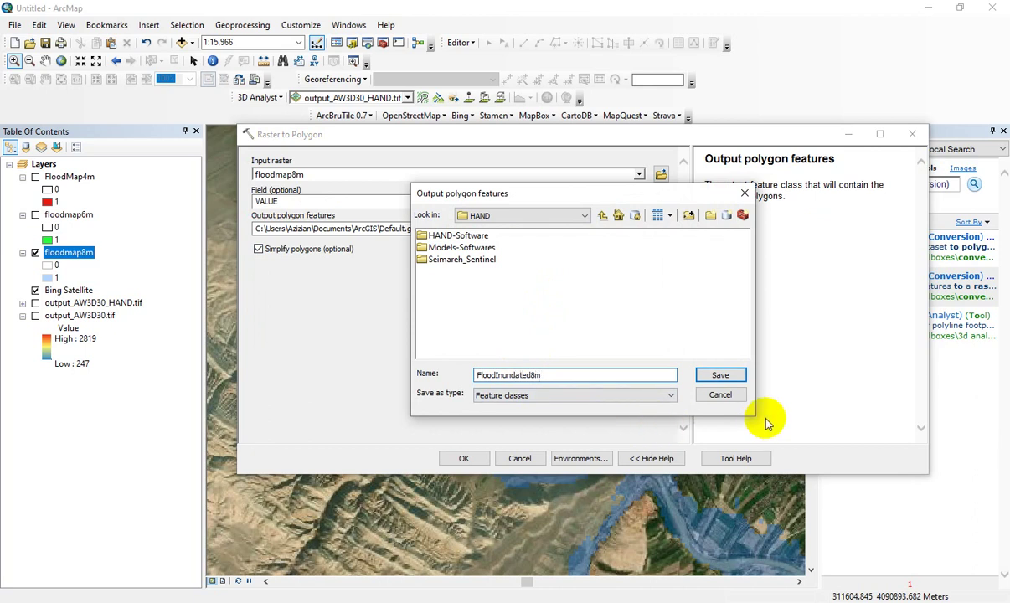
left_click(731, 376)
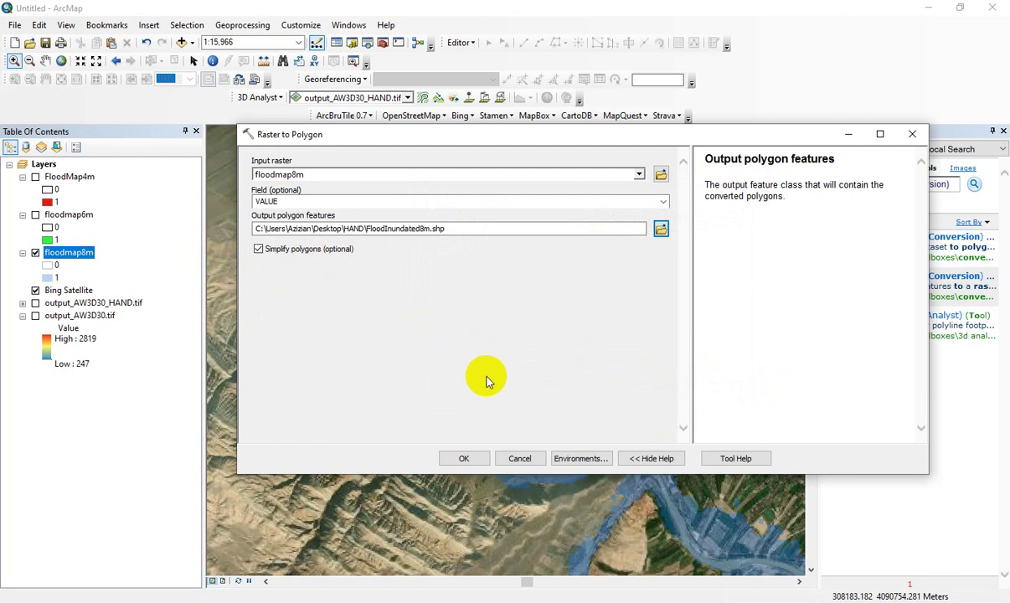
left_click(463, 458)
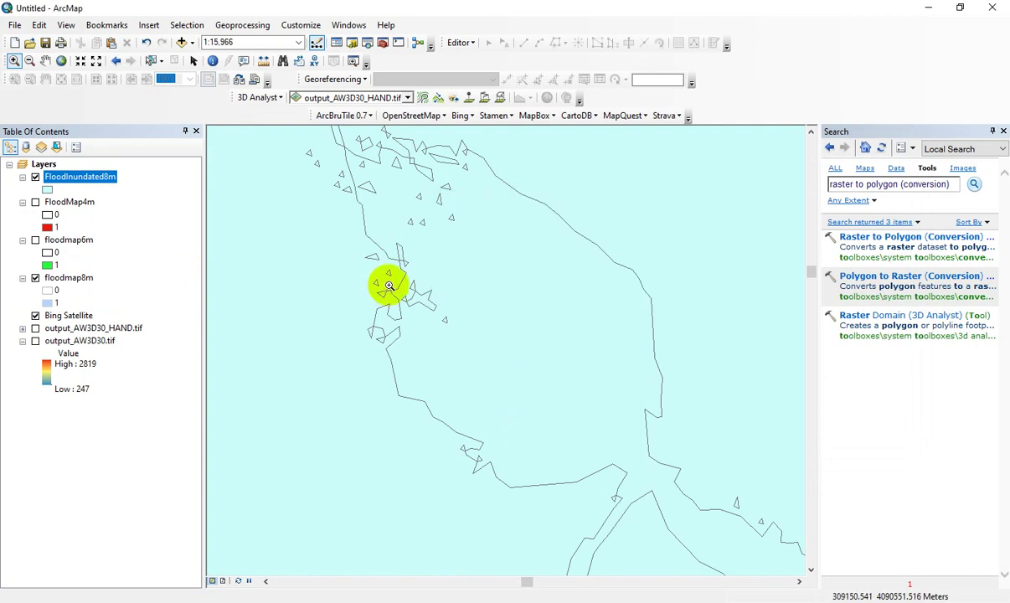
Step: Hide the Bing Satellite layer and open the attribute table of the FloodInundated8m layer
scroll(388, 285, "down", 3)
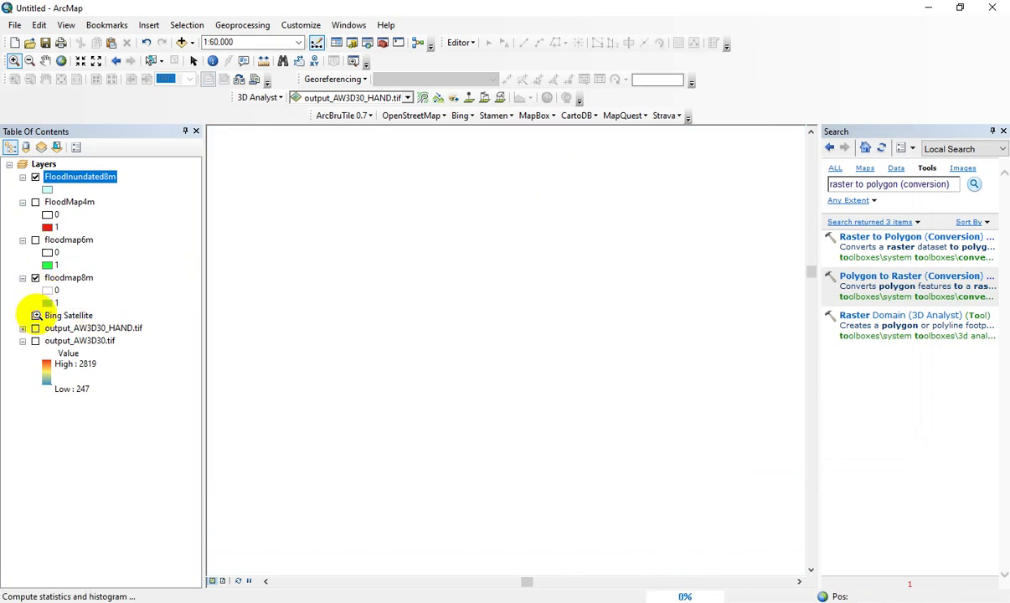
left_click(35, 314)
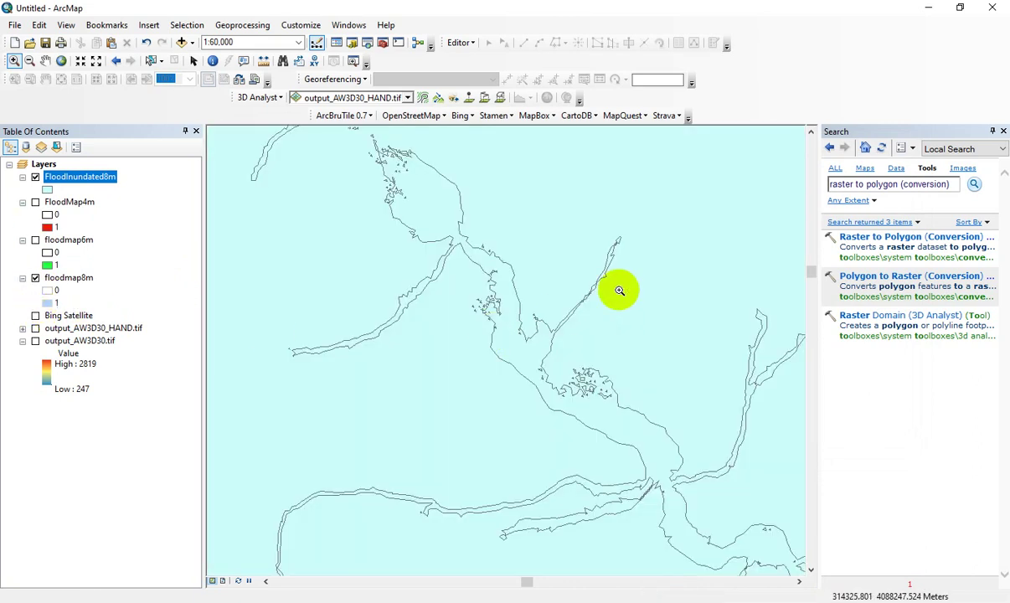
right_click(100, 181)
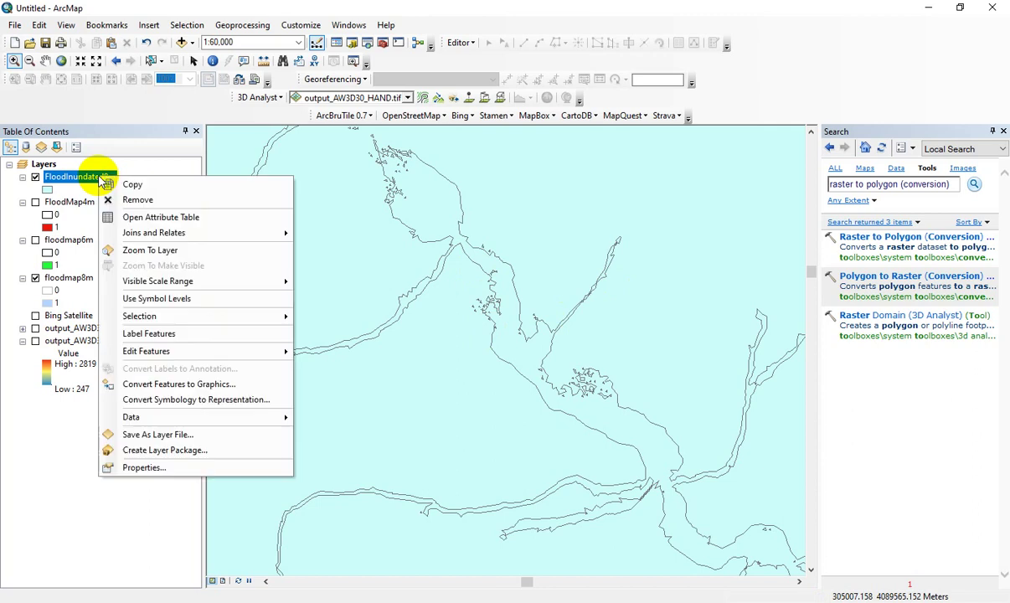
left_click(156, 219)
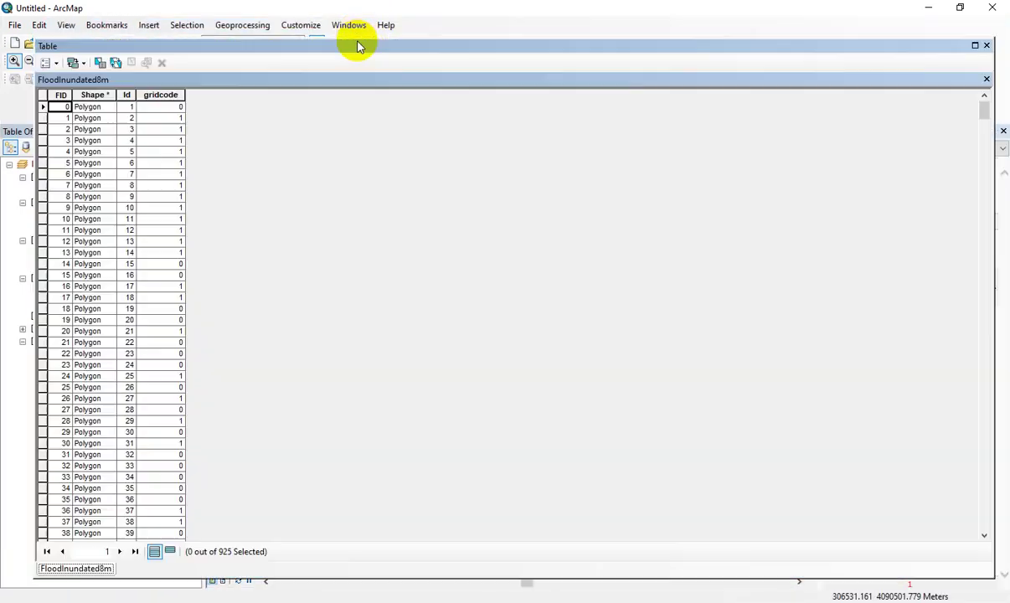
Step: Sort the FloodInundated8m table in ascending order by gridcode and go through the records with gridcode 0
left_click(164, 97)
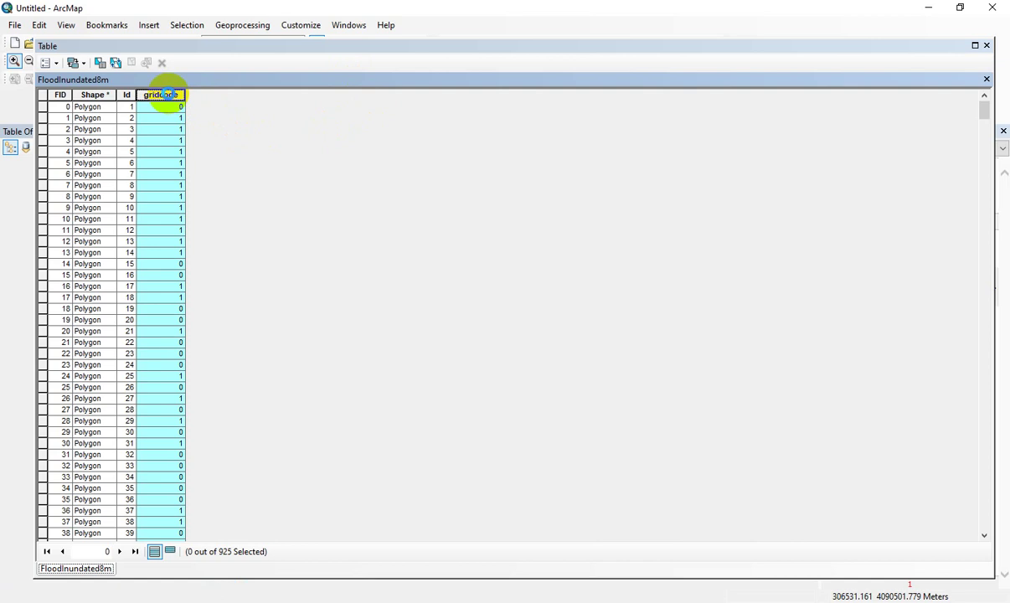
right_click(162, 94)
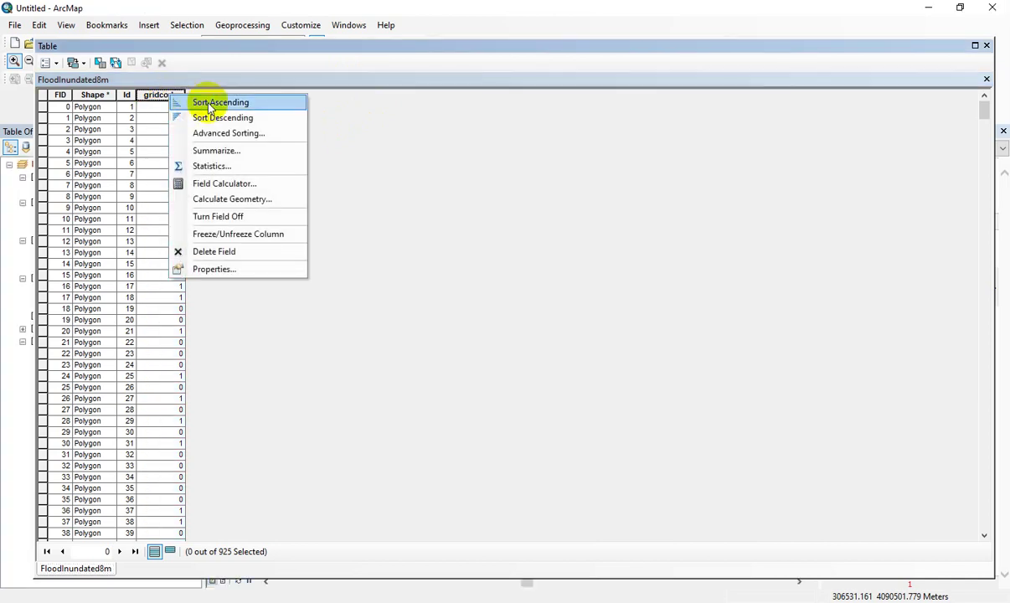
left_click(181, 100)
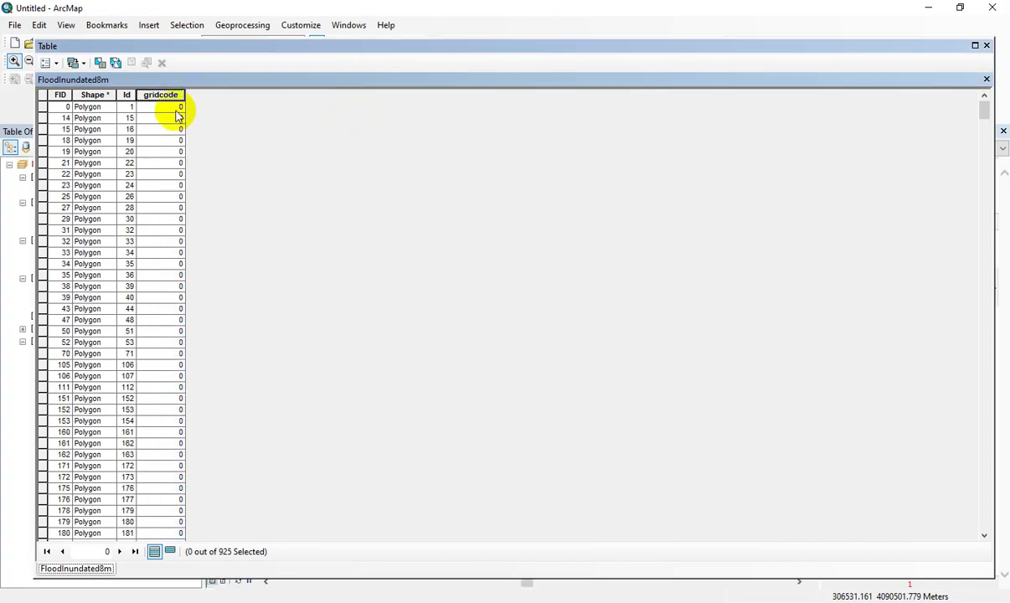
left_click(174, 108)
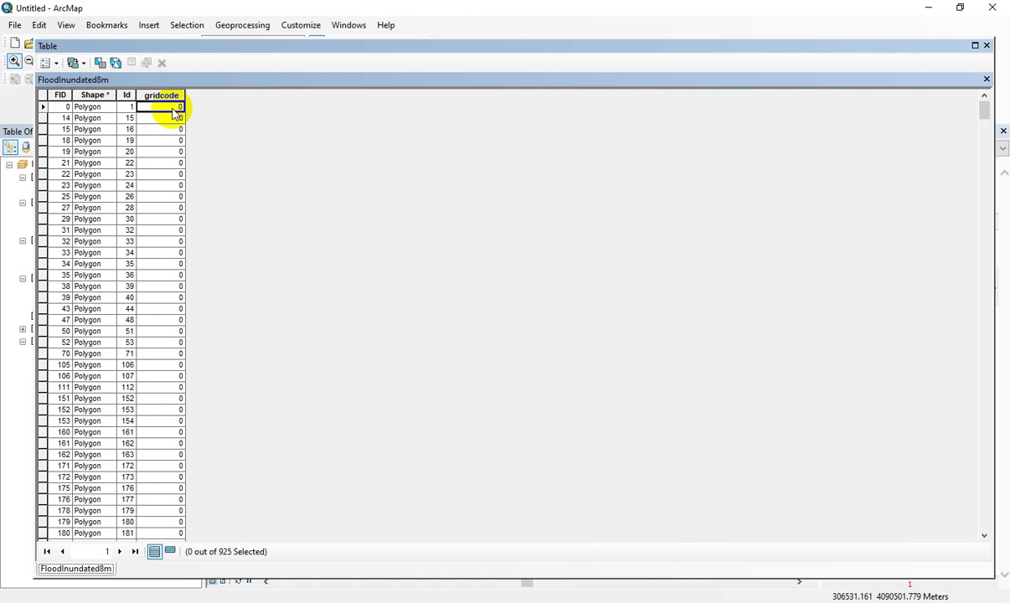
scroll(191, 266, "down", 20)
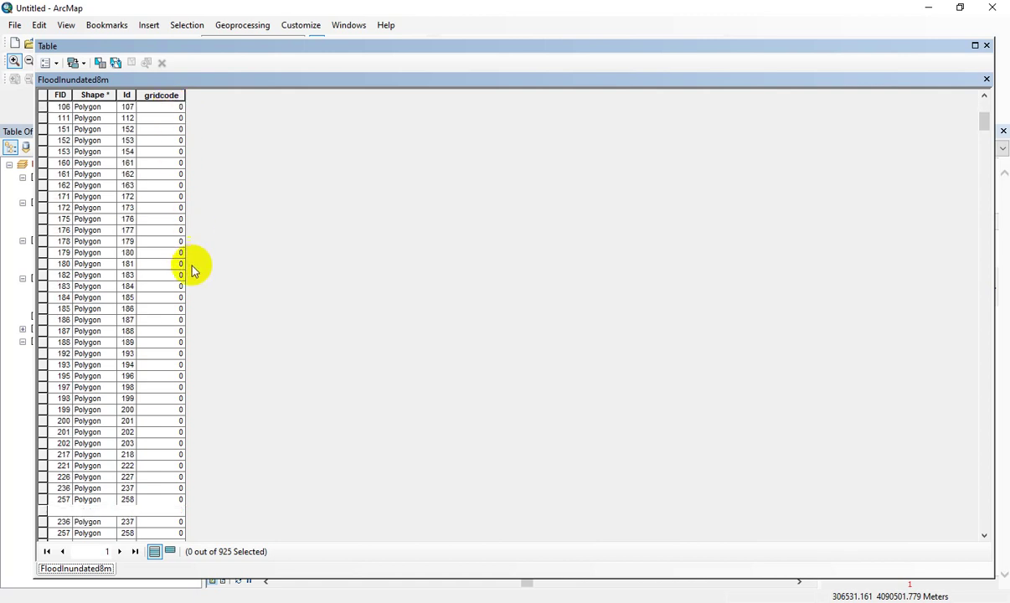
Step: Examine the gridcode 1 and gridcode 0 records in the FloodInundated8m table and close it
left_click_drag(983, 136, 973, 322)
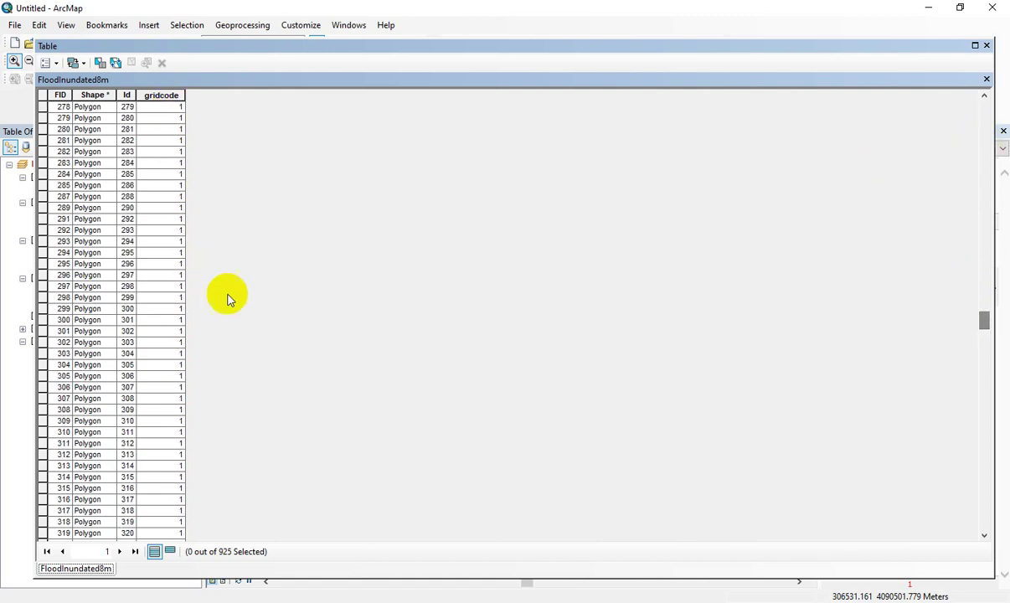
left_click(174, 218)
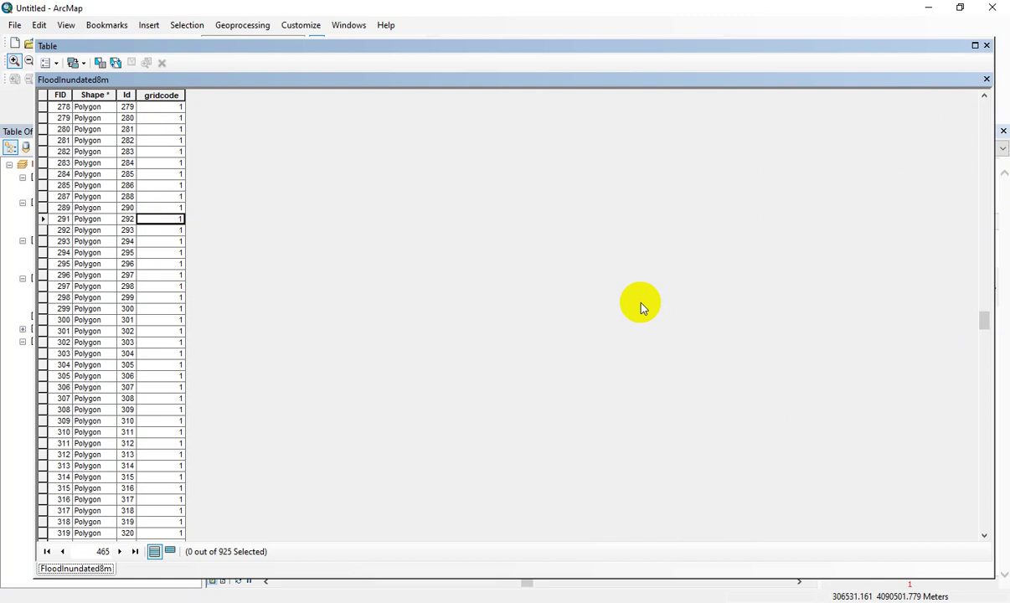
left_click_drag(981, 319, 991, 206)
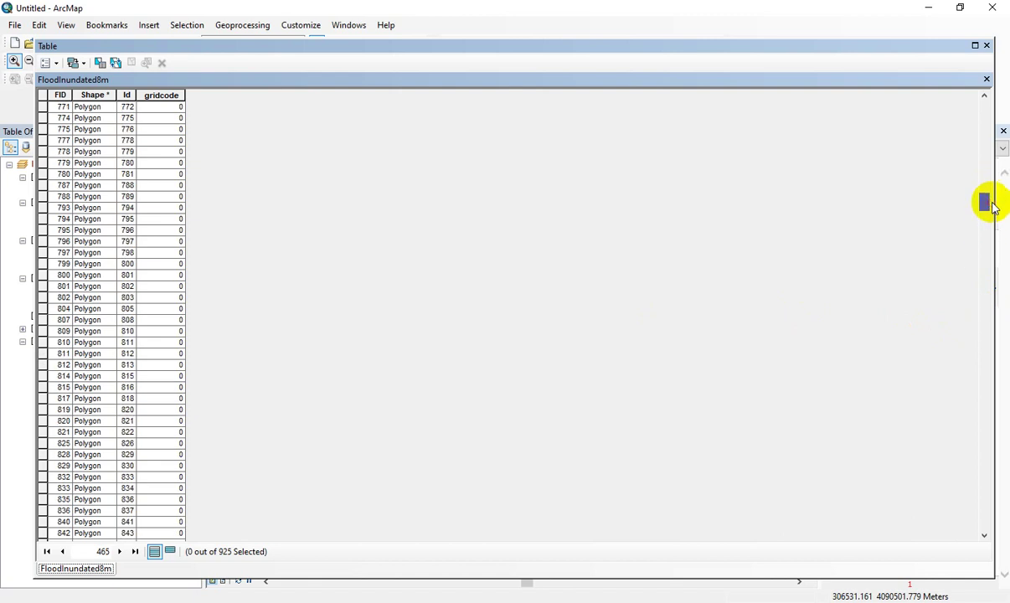
left_click(985, 45)
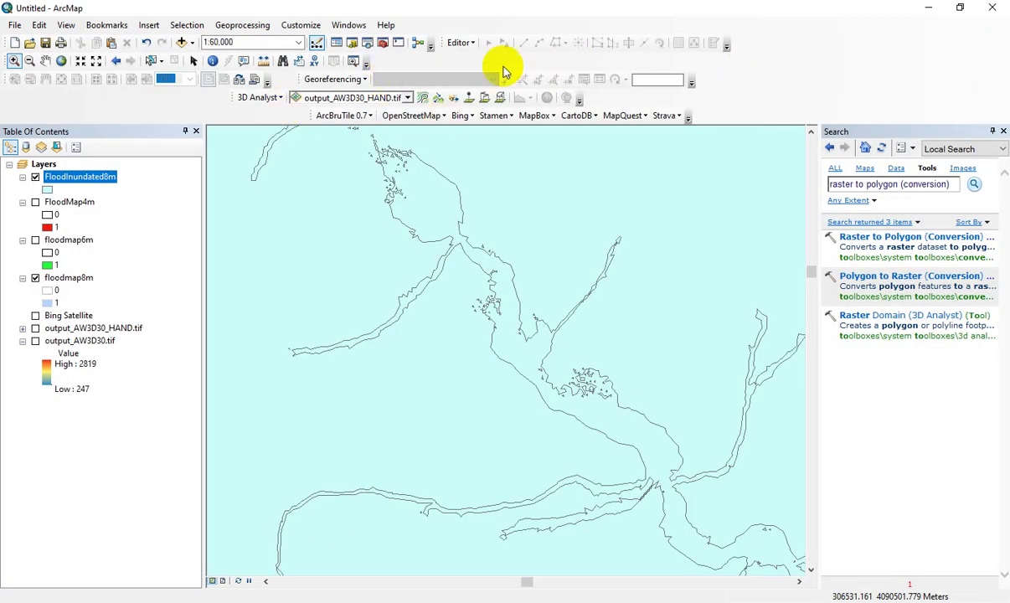
Step: Start an edit session on the FloodInundated8m layer and open its attribute table
left_click(460, 42)
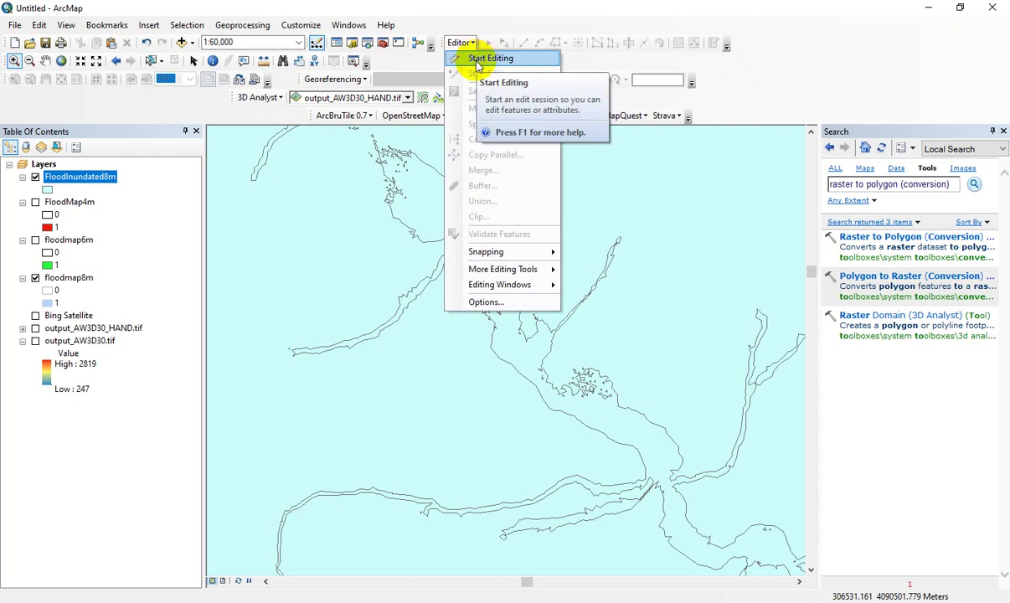
left_click(491, 61)
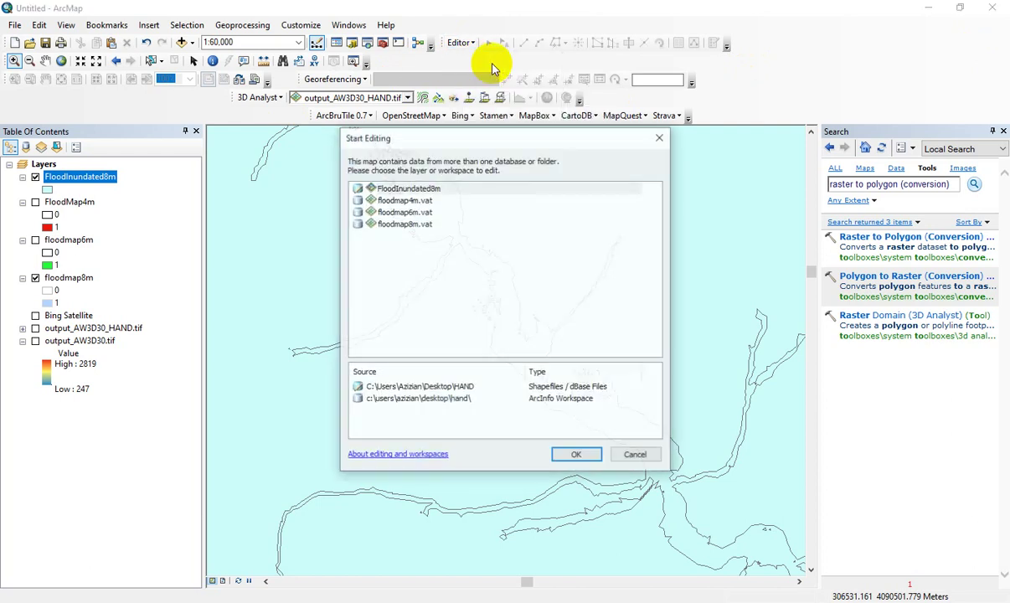
left_click(423, 189)
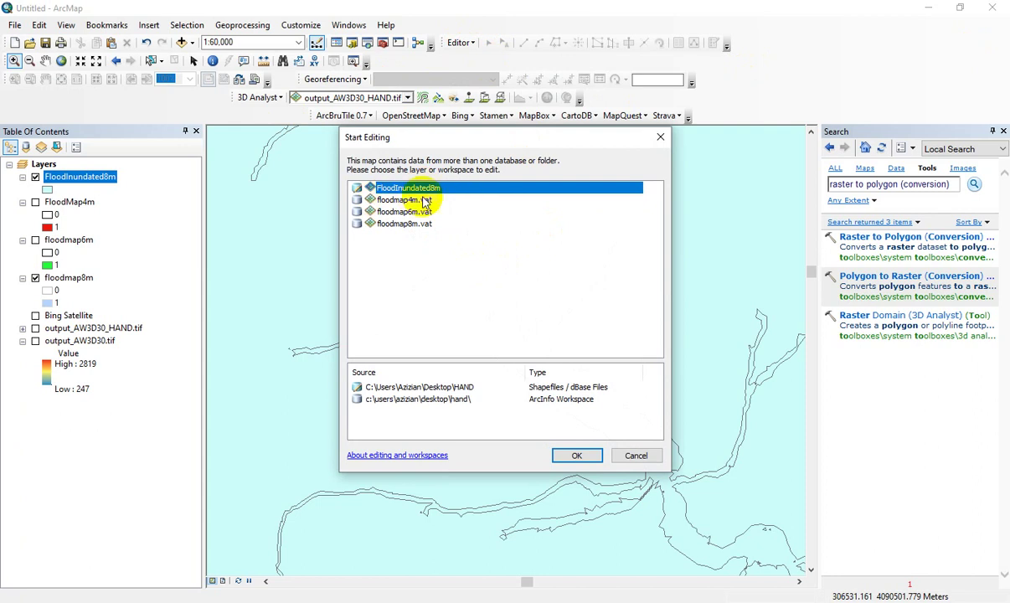
left_click(589, 460)
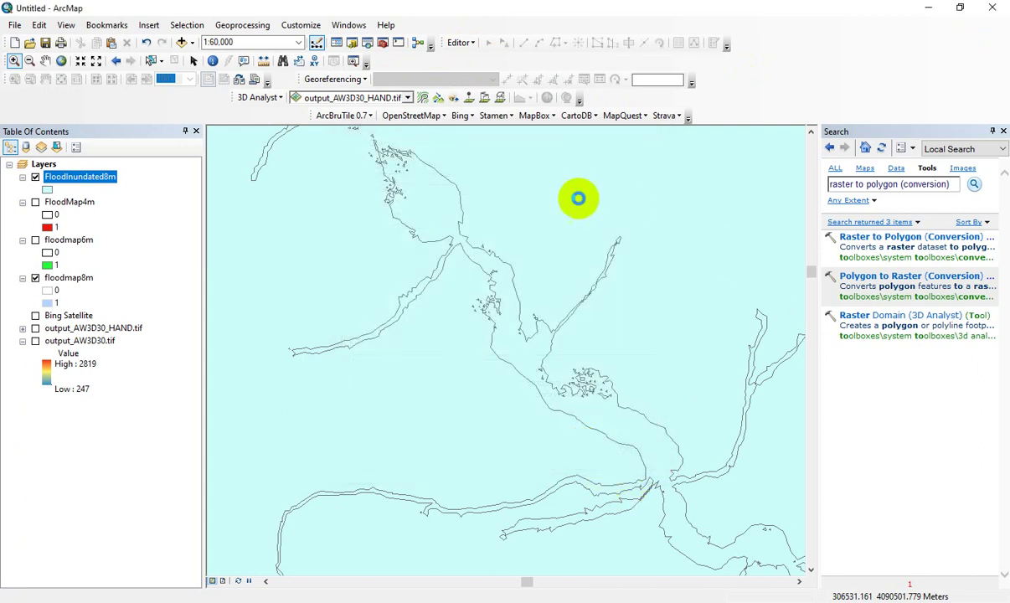
right_click(87, 177)
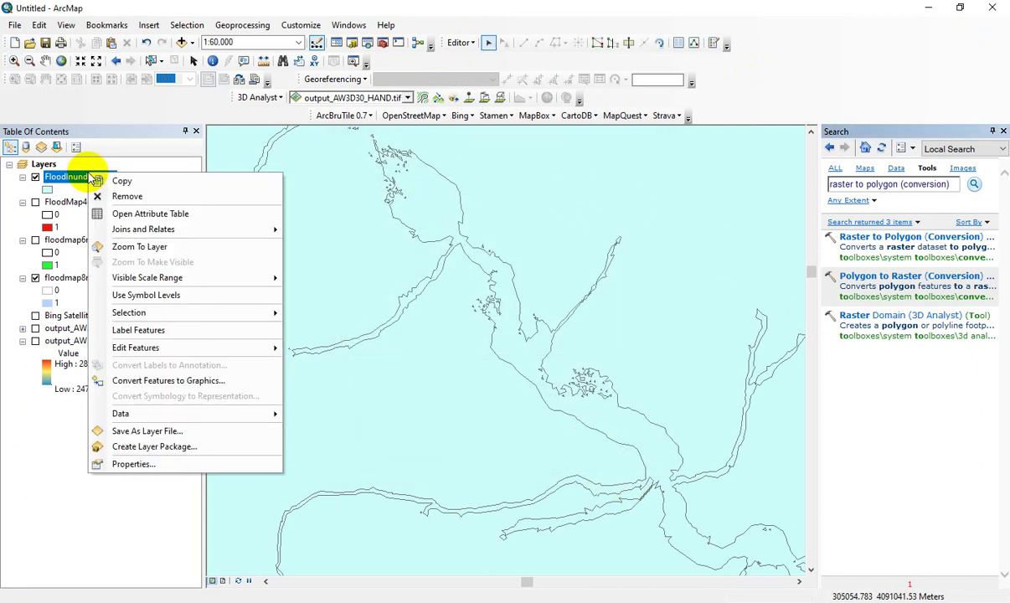
left_click(165, 216)
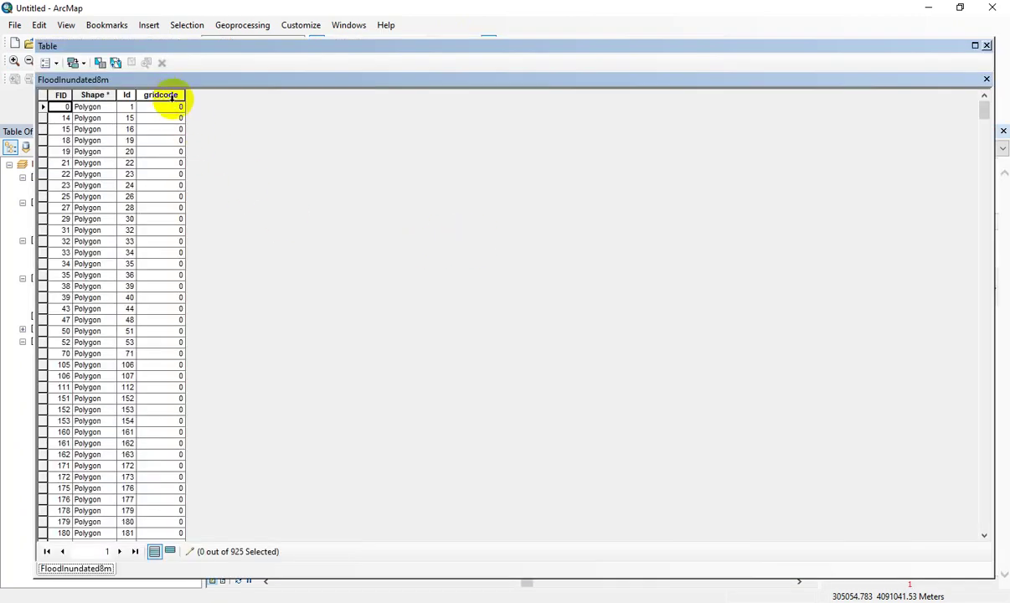
Step: Select the FloodInundated8m records by attributes with the expression "gridcode" = 0 as a new selection
left_click(171, 97)
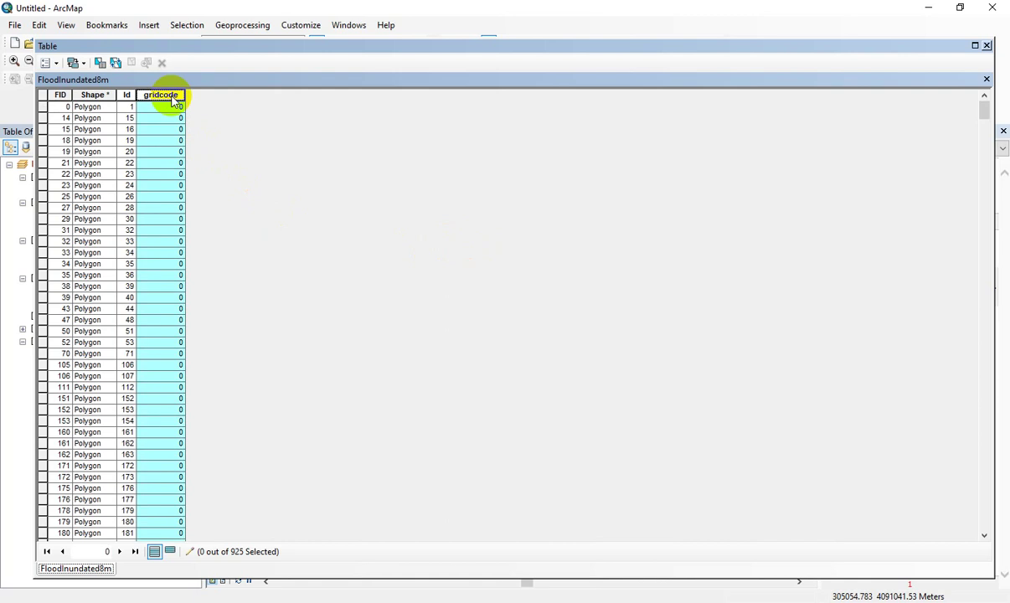
left_click(59, 67)
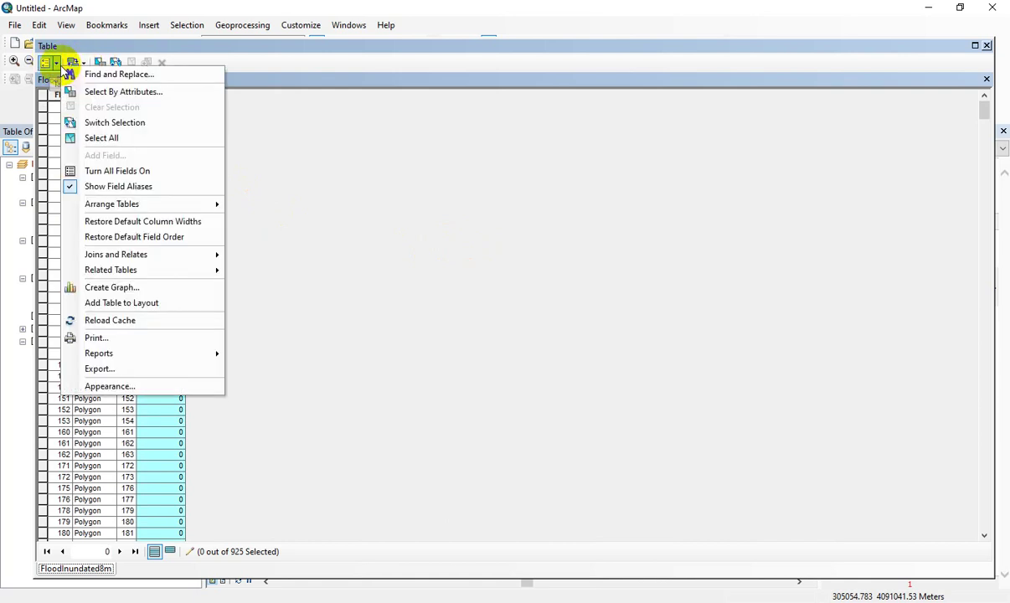
left_click(140, 93)
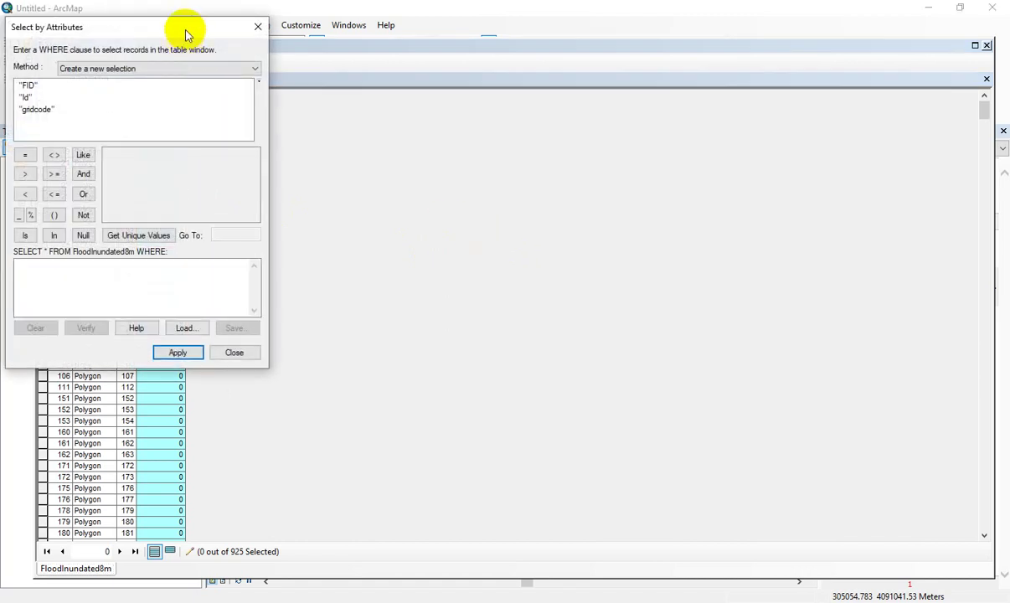
left_click_drag(187, 32, 650, 121)
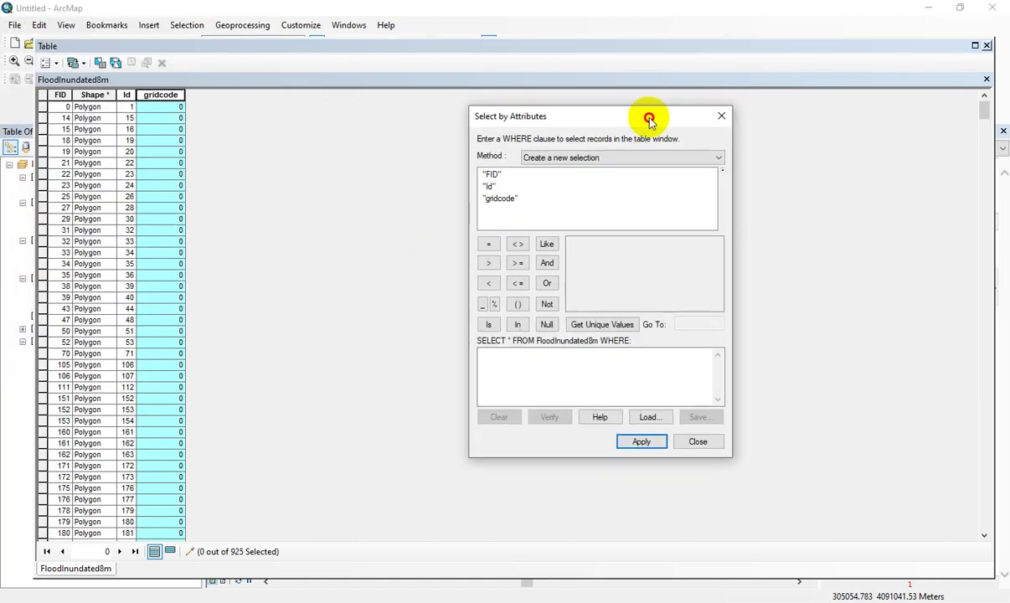
double_click(505, 200)
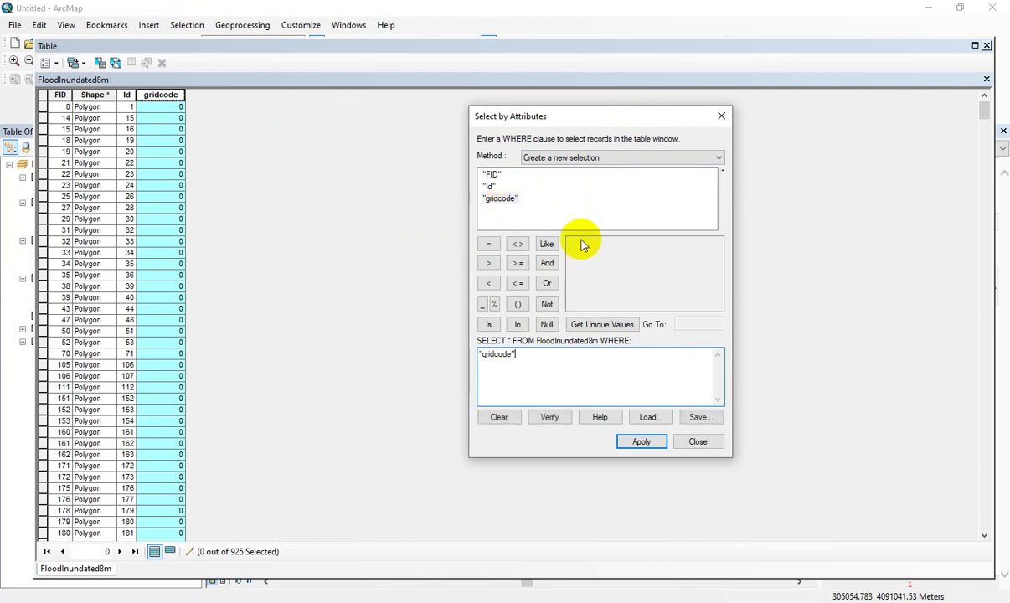
left_click(608, 325)
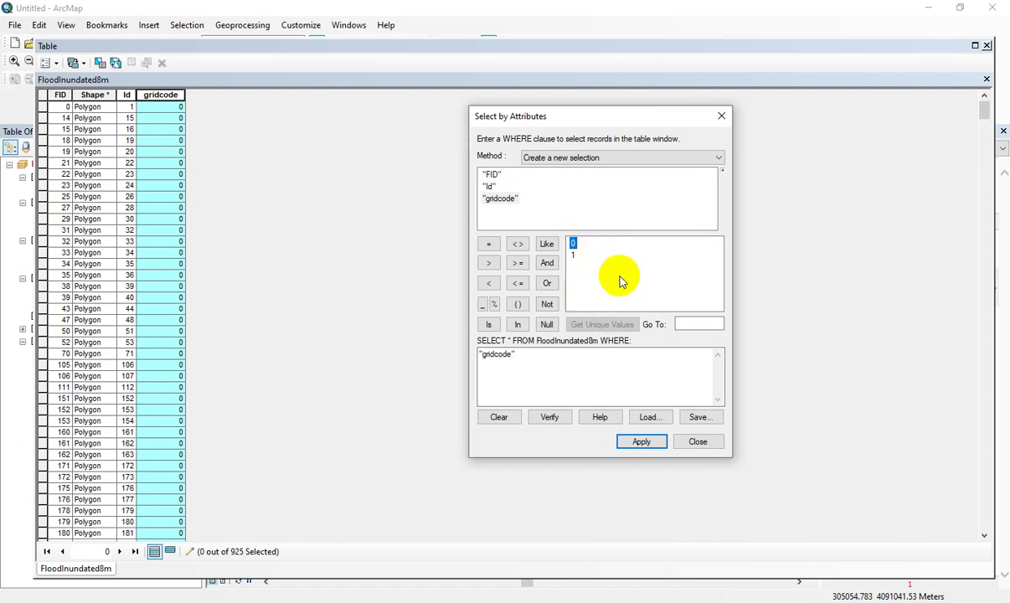
left_click(528, 360)
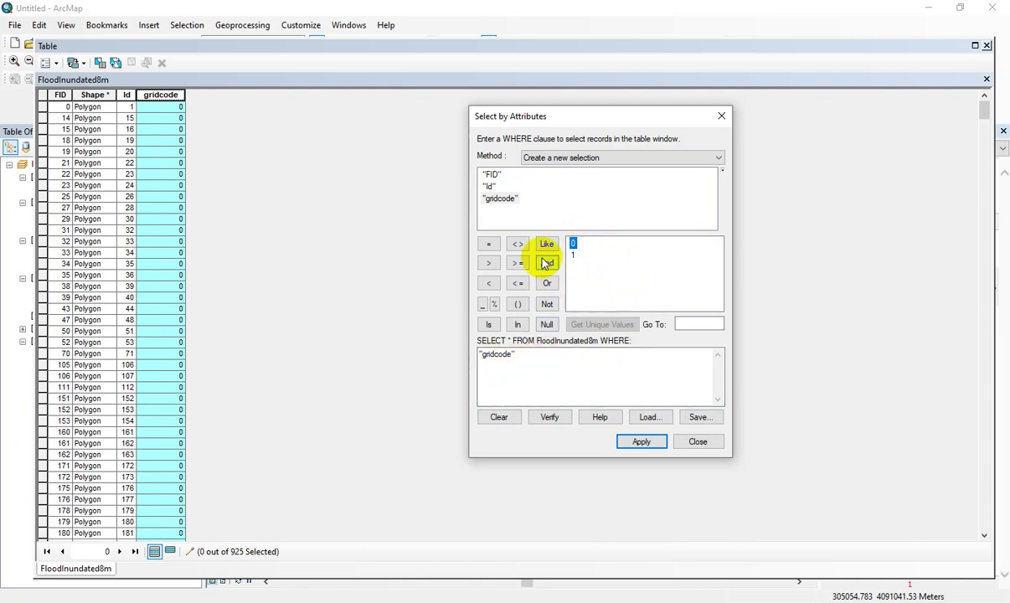
left_click(490, 245)
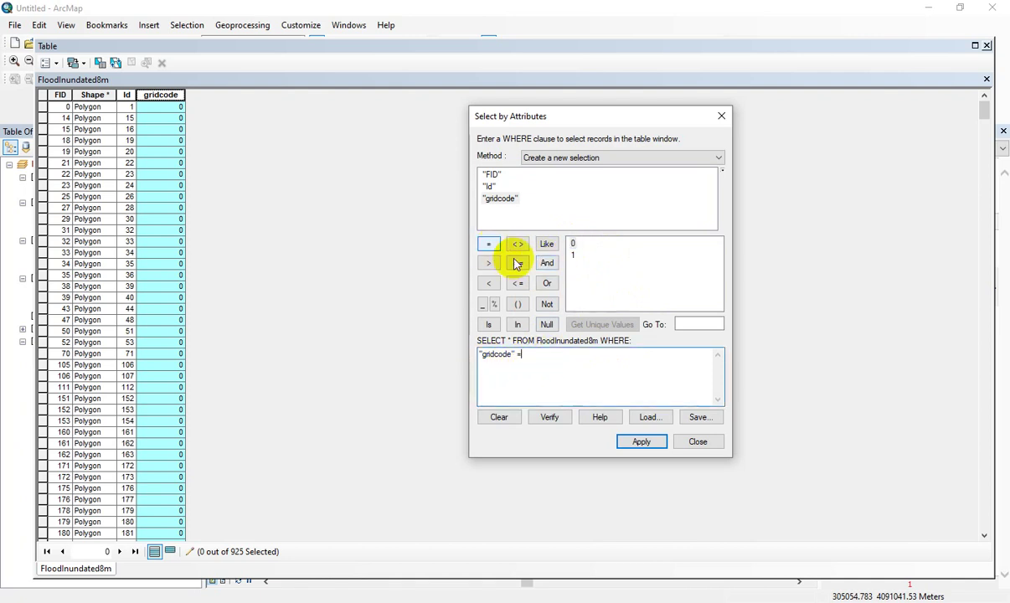
double_click(574, 244)
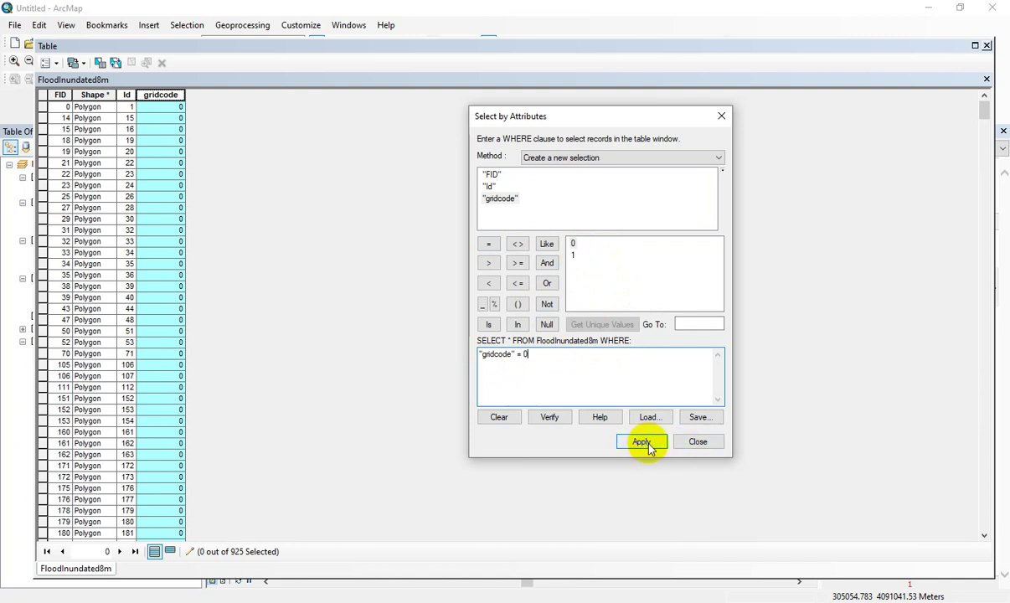
left_click(643, 442)
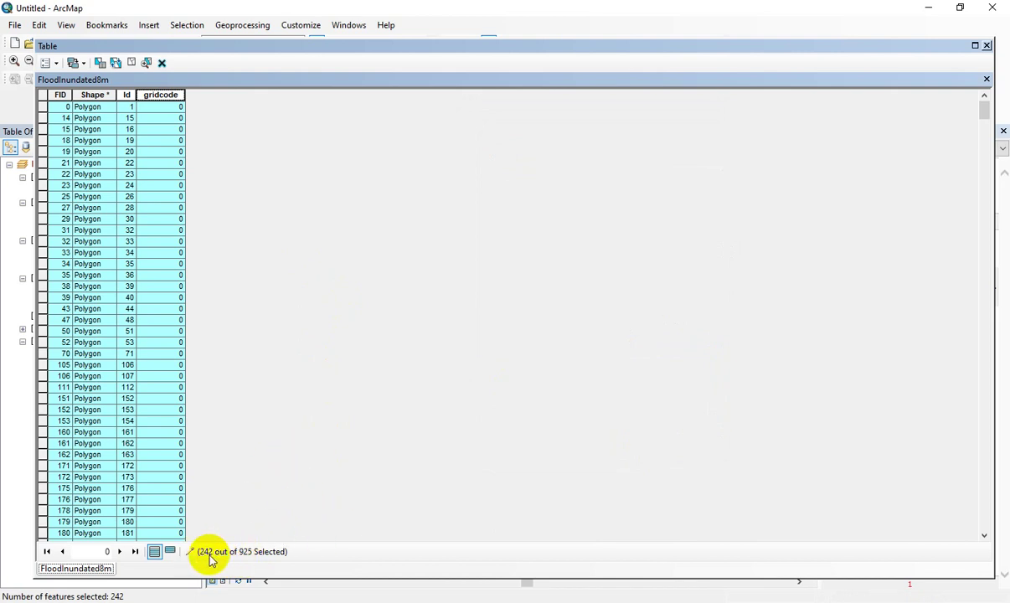
Step: Delete all selected gridcode 0 records from the FloodInundated8m table
scroll(235, 443, "down", 13)
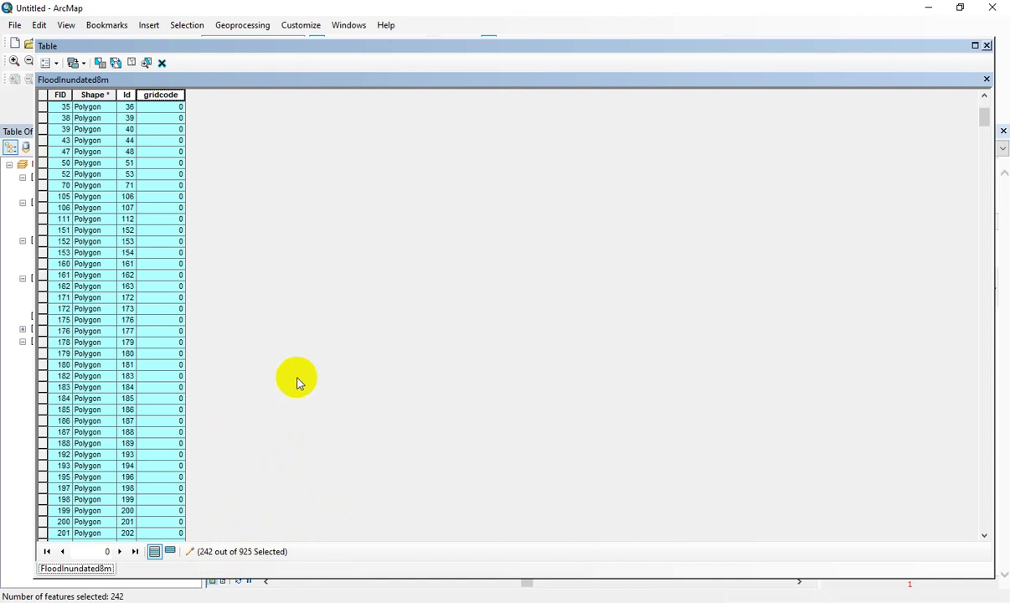
right_click(47, 130)
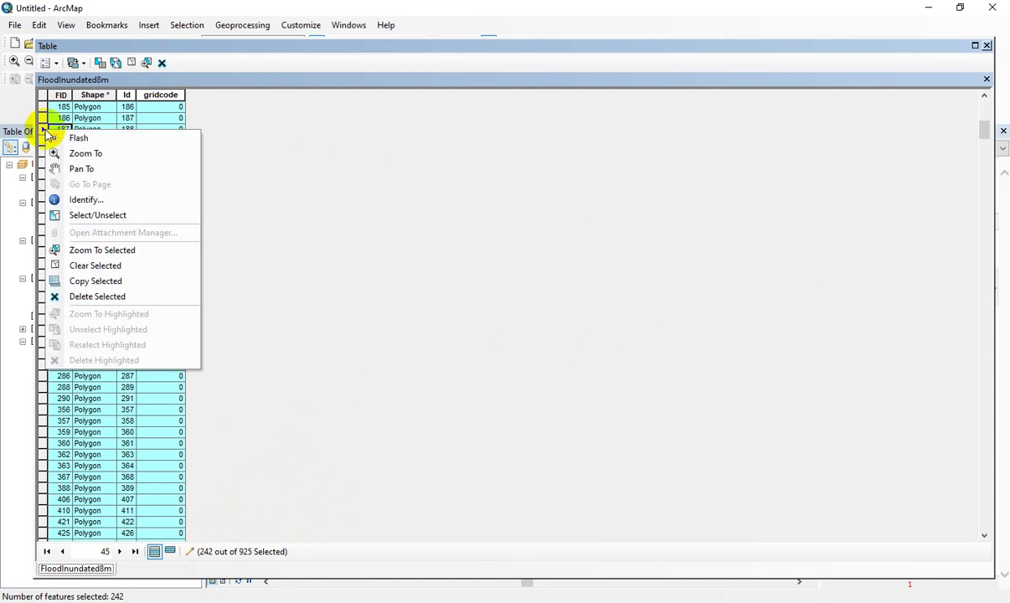
left_click(109, 298)
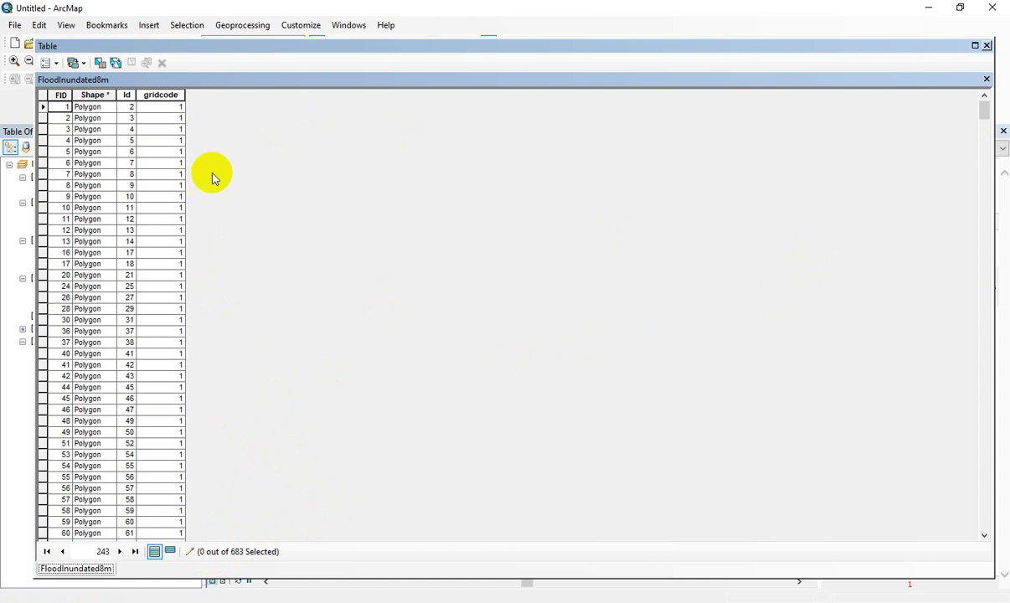
Step: Check the remaining records, close the table, and stop editing with the edits saved
scroll(209, 172, "down", 14)
scroll(172, 126, "up", 8)
left_click(989, 47)
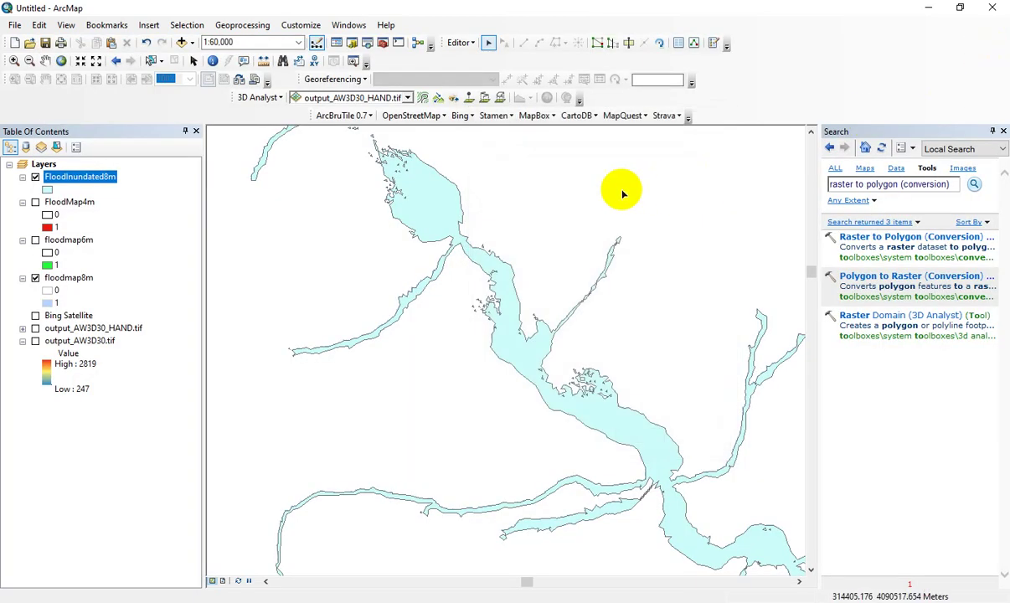
left_click(460, 43)
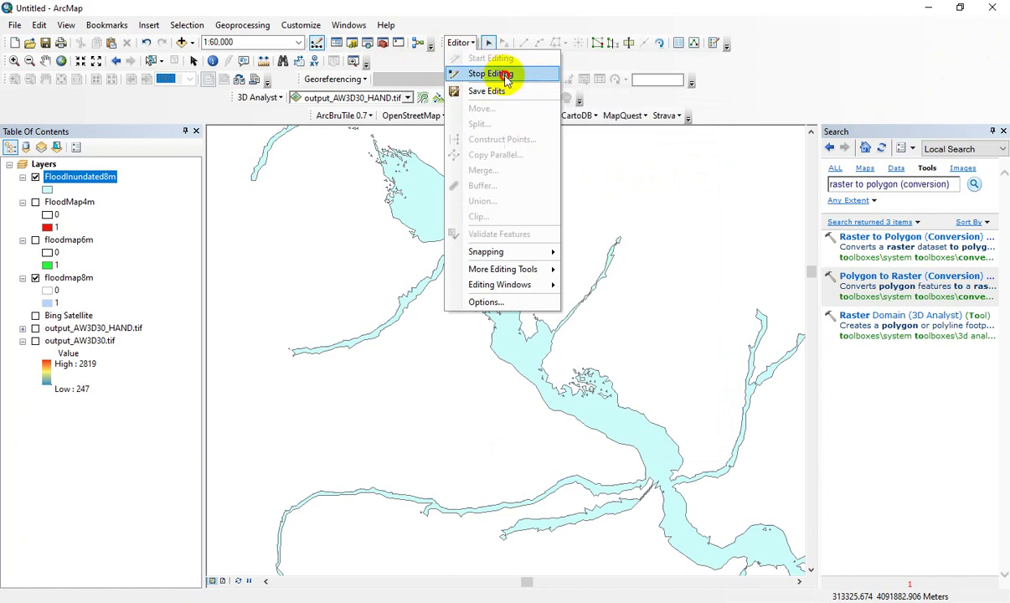
left_click(490, 73)
left_click(455, 353)
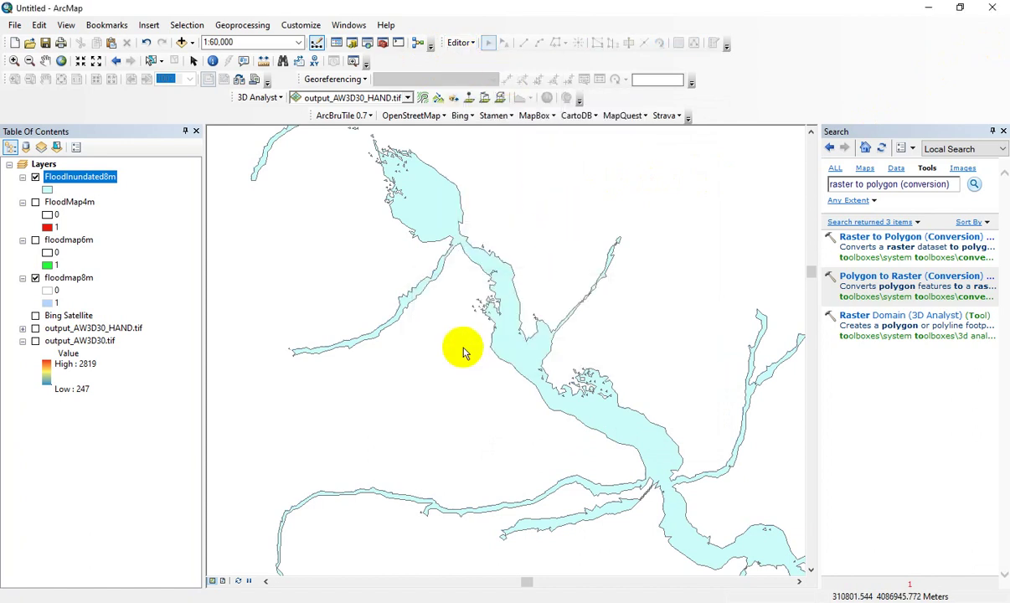
Step: Hide the floodmap8m layer and give FloodInundated8m the Hollow symbol with no fill color
scroll(464, 352, "up", 4)
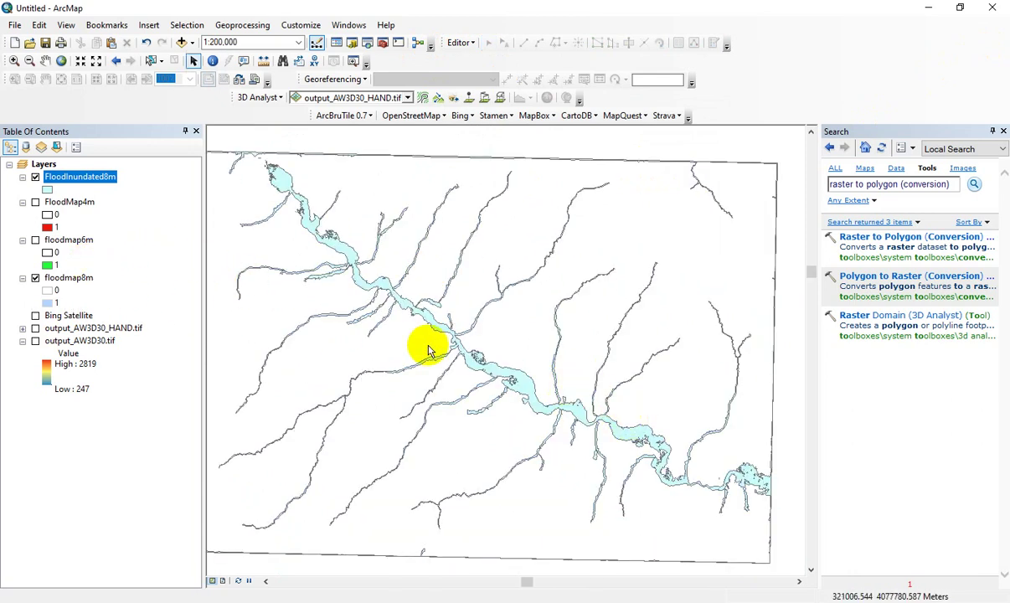
left_click(35, 277)
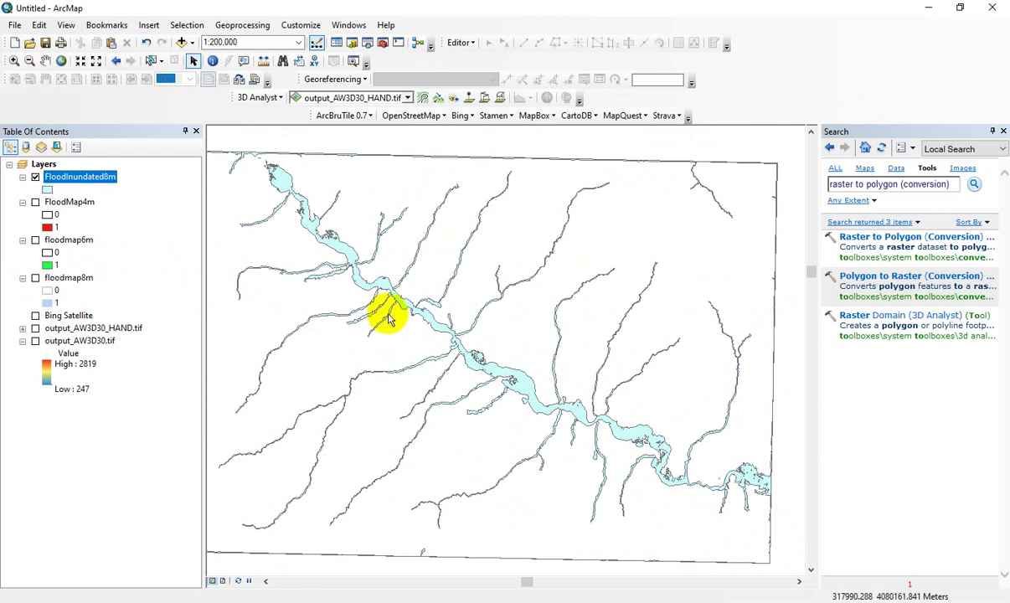
left_click(47, 189)
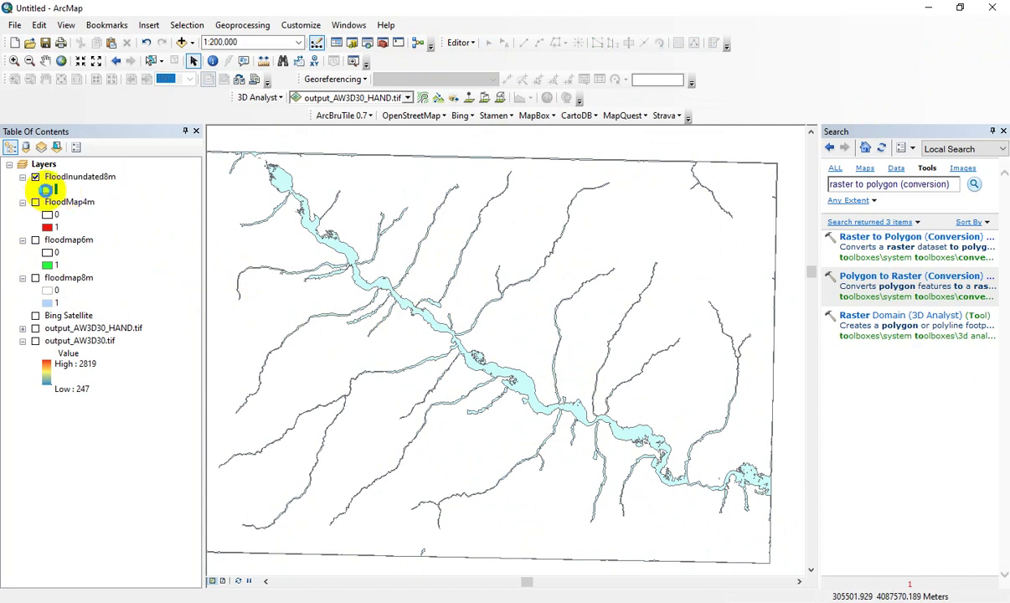
left_click(215, 255)
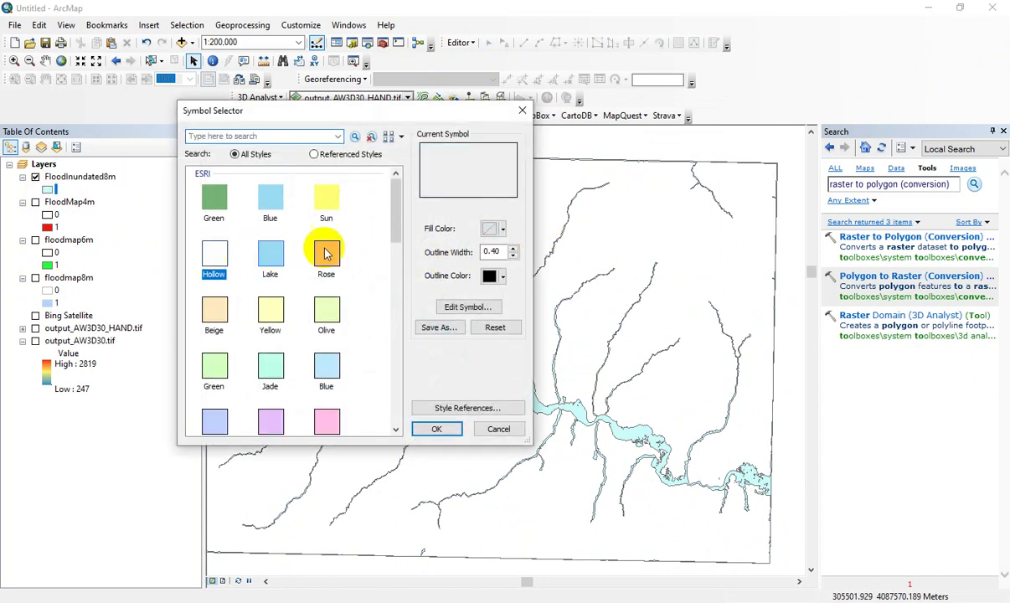
left_click(500, 231)
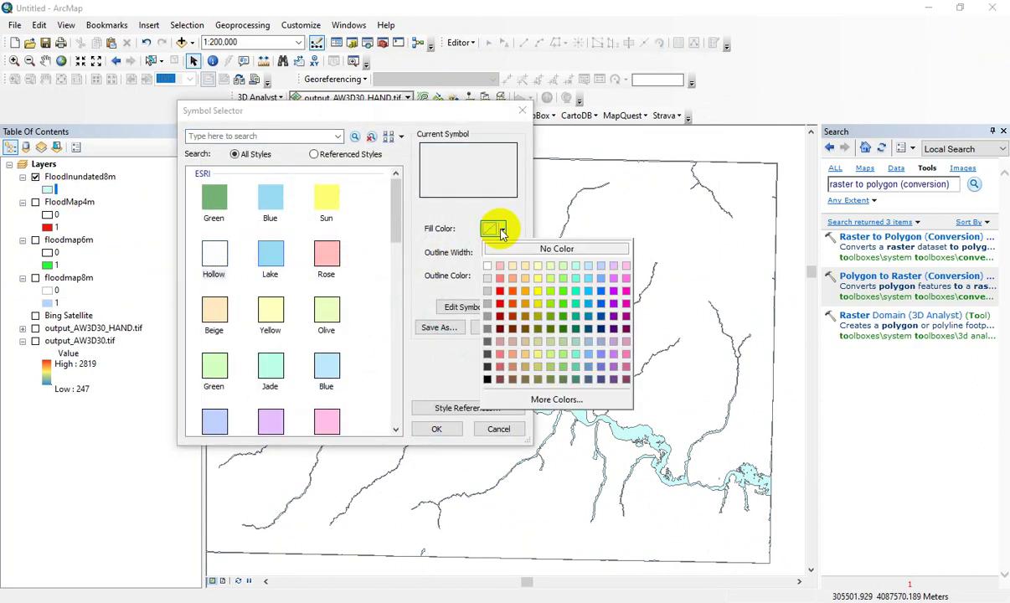
left_click(543, 250)
Step: Set the FloodInundated8m polygon outline to a width of 1.5 and a blue color, and apply the symbol
double_click(493, 251)
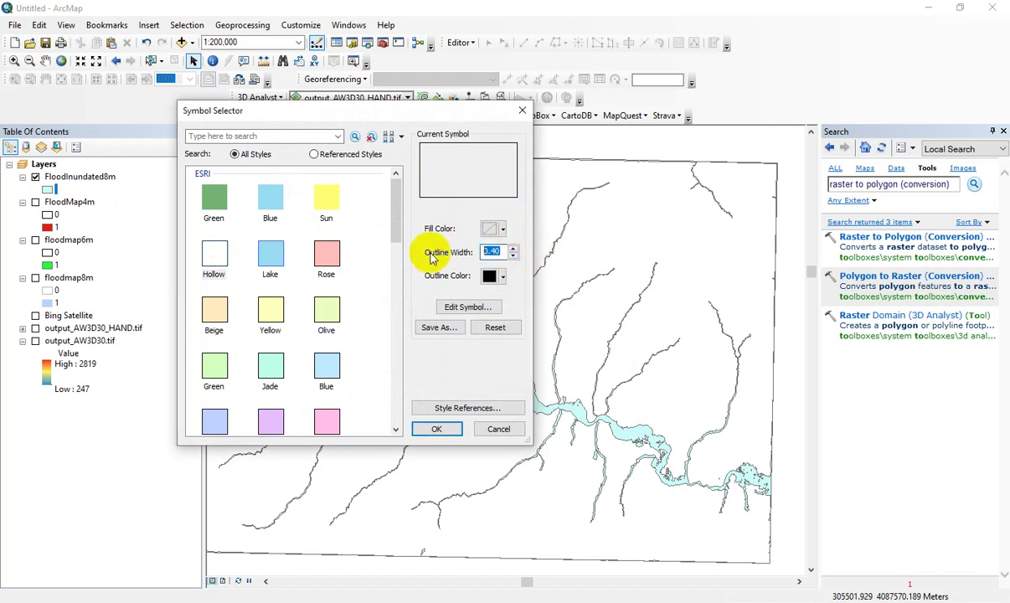
type("1.5")
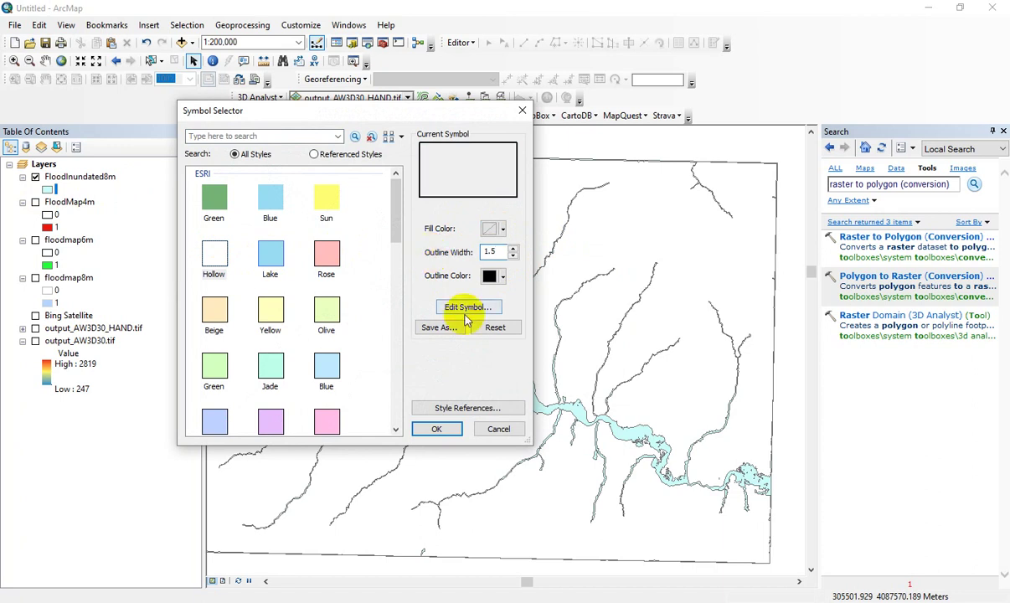
left_click(503, 277)
left_click(504, 277)
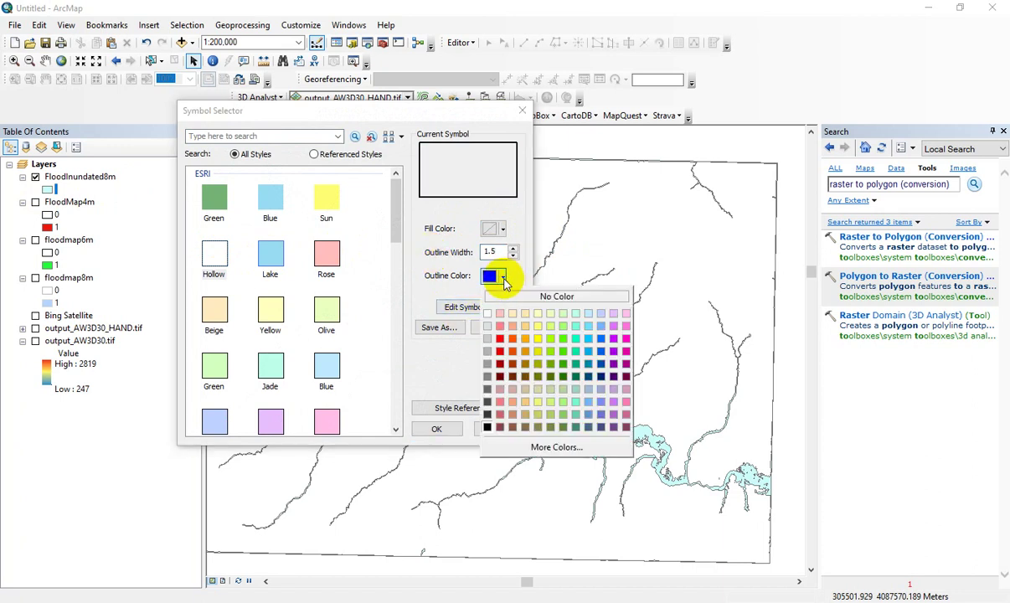
left_click(602, 352)
left_click(436, 428)
scroll(439, 324, "down", 2)
scroll(439, 325, "down", 2)
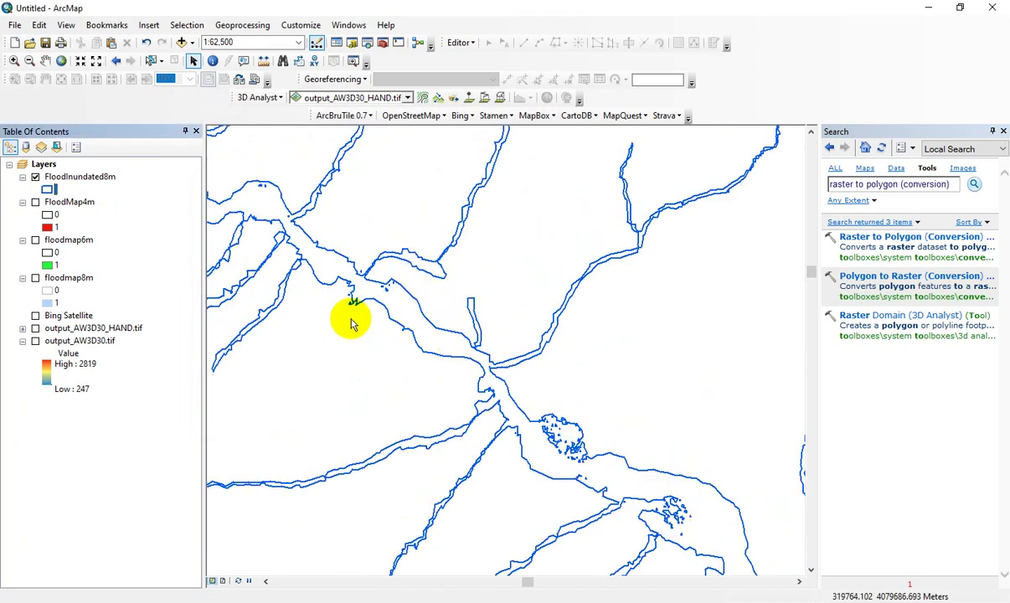
Step: Show the Bing Satellite layer beneath the FloodInundated8m outlines and inspect the flood extent along the river valley at 1:30,000
left_click_drag(350, 316, 726, 446)
left_click_drag(552, 253, 569, 373)
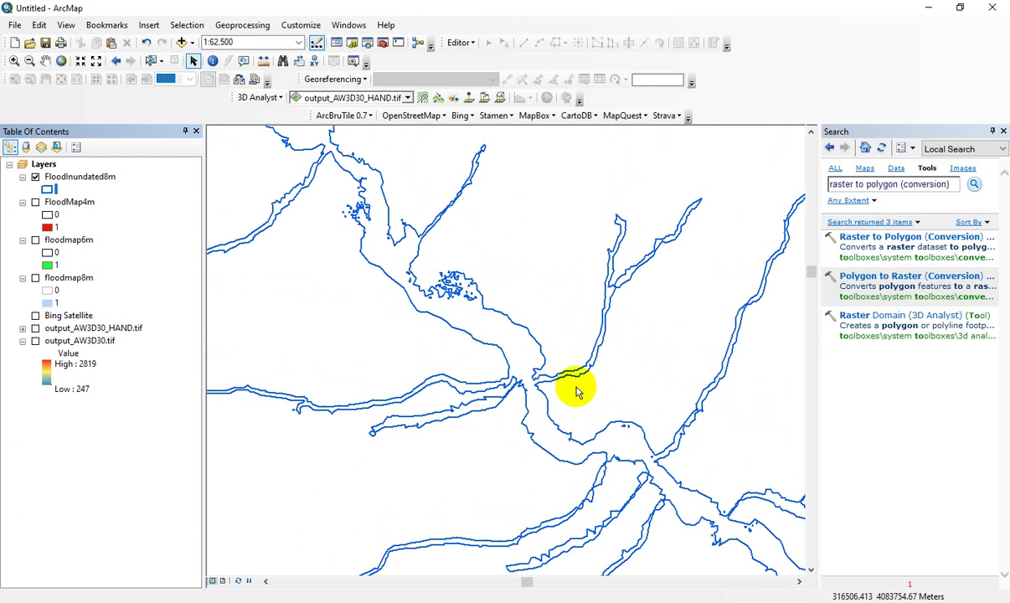
left_click(35, 315)
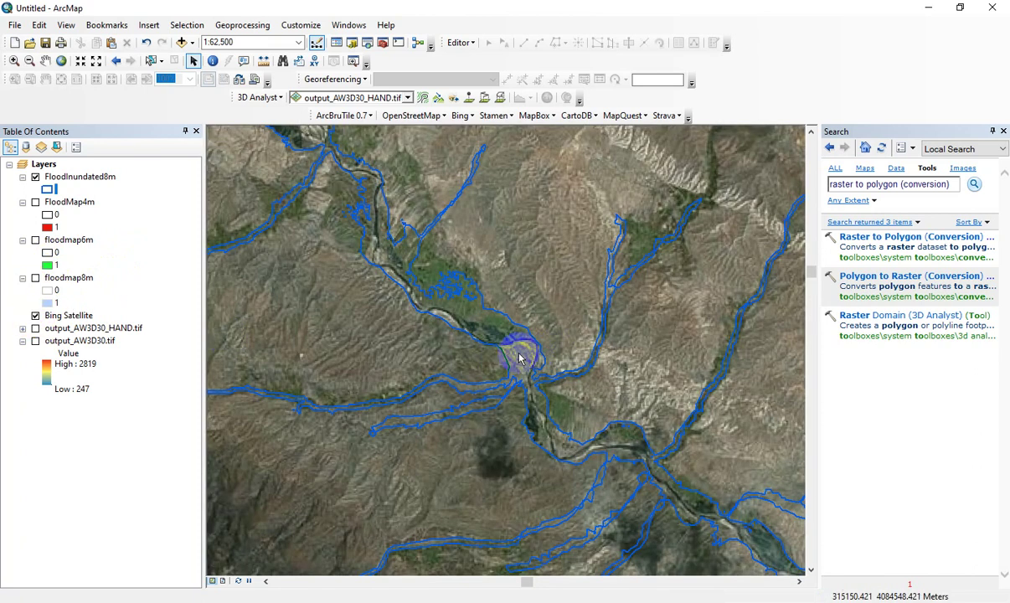
scroll(519, 369, "down", 3)
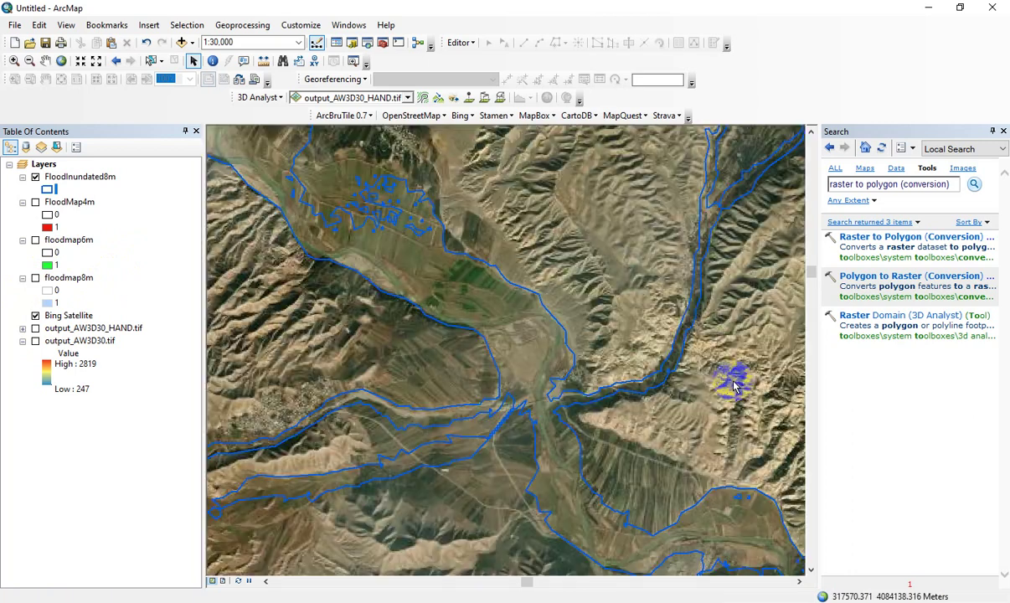
left_click_drag(652, 369, 468, 283)
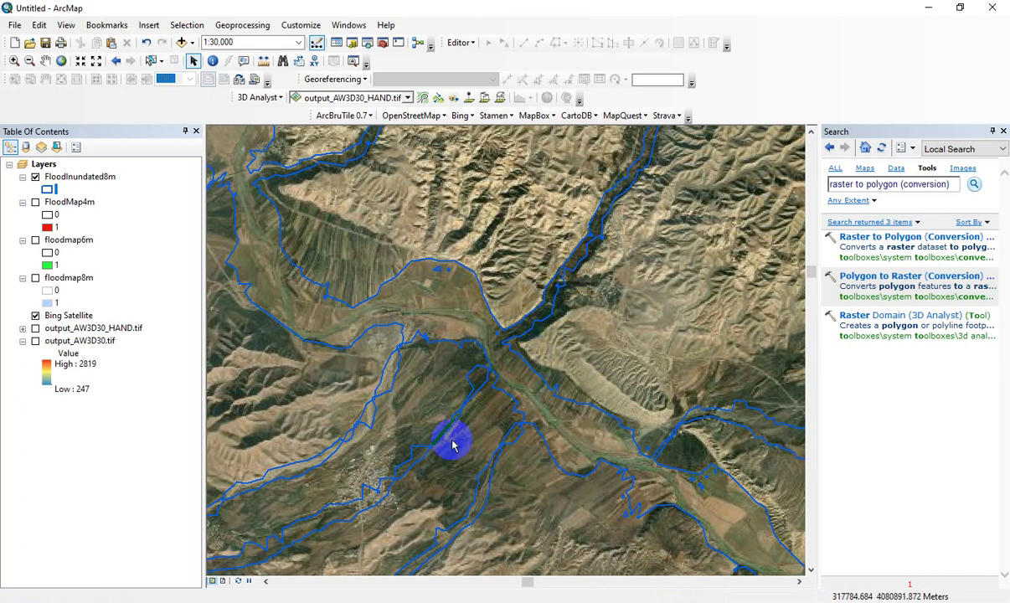
left_click_drag(673, 460, 479, 320)
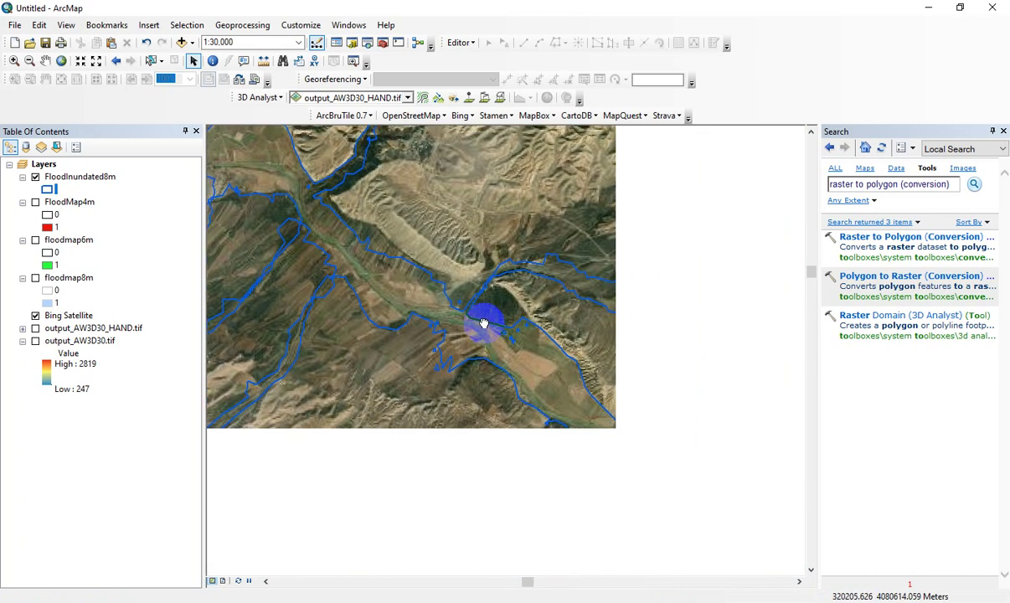
left_click_drag(661, 446, 541, 372)
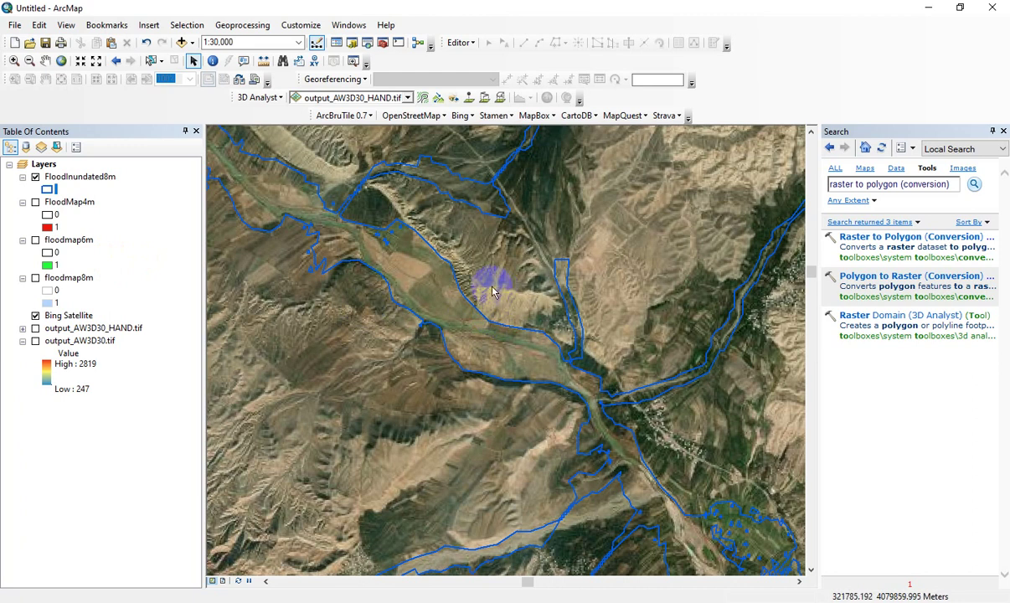
left_click_drag(478, 253, 593, 336)
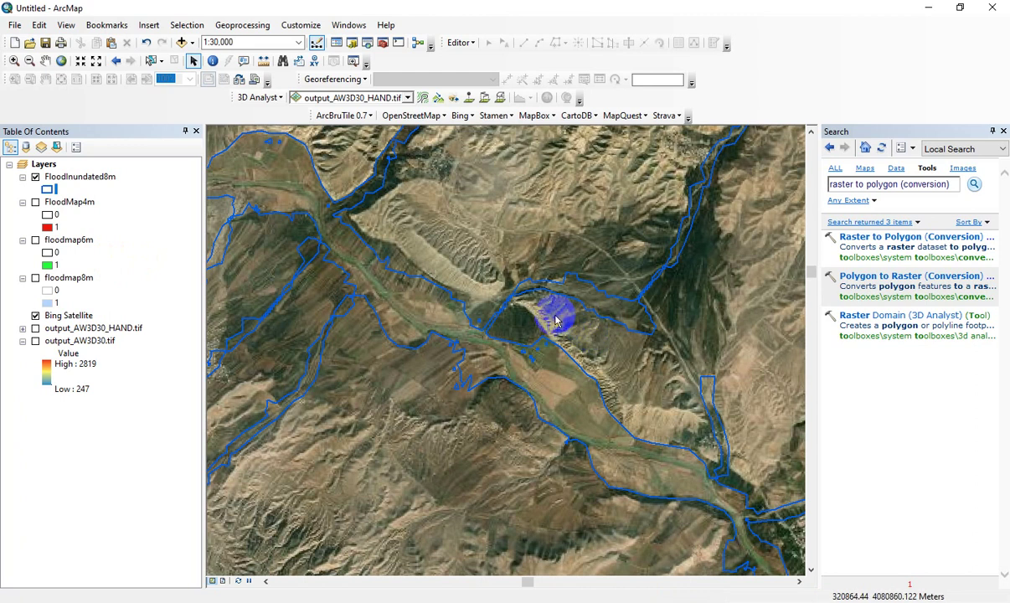